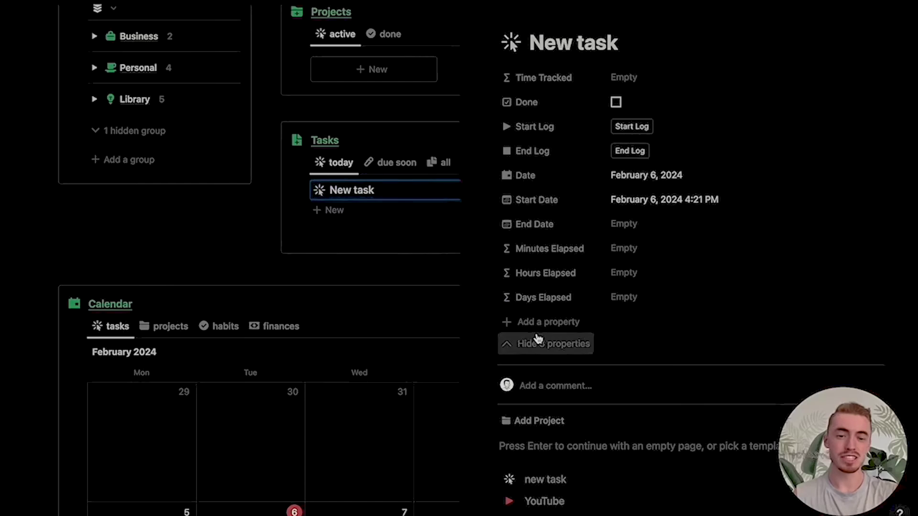
# Close the New task page and end its time log from the today task list
pyautogui.click(538, 323)
pyautogui.scroll(-5, 598, 306)
pyautogui.click(576, 182)
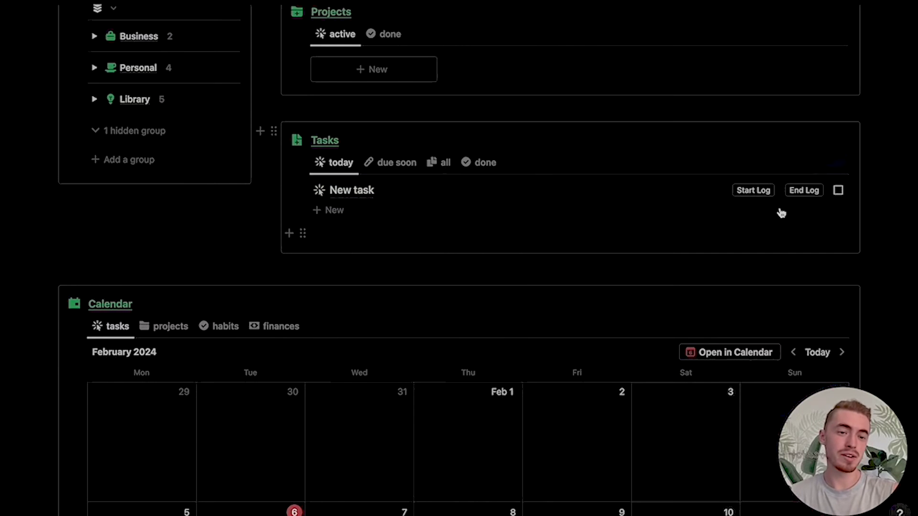
pyautogui.click(803, 190)
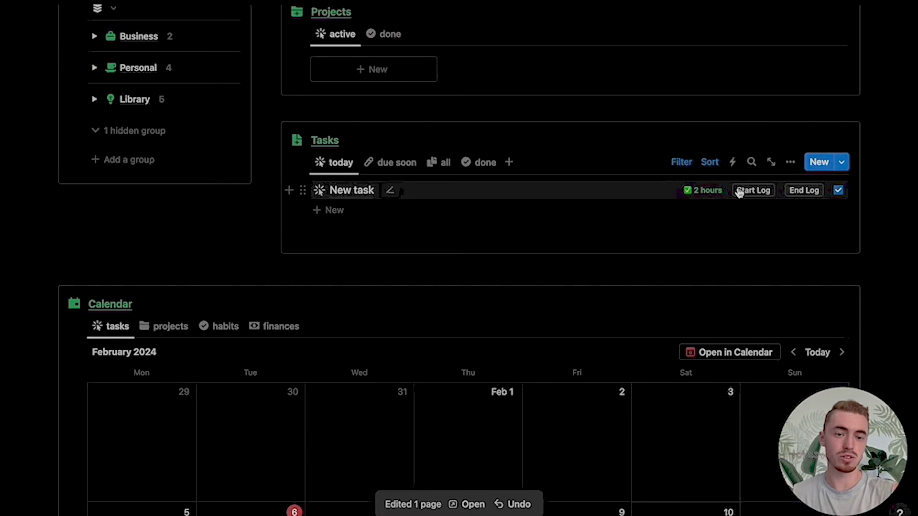
pyautogui.scroll(10, 496, 293)
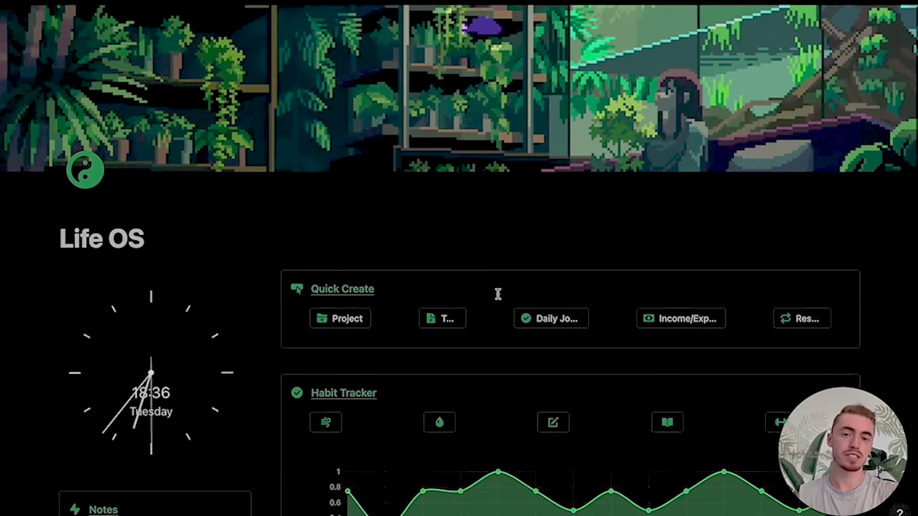
pyautogui.scroll(-10, 377, 282)
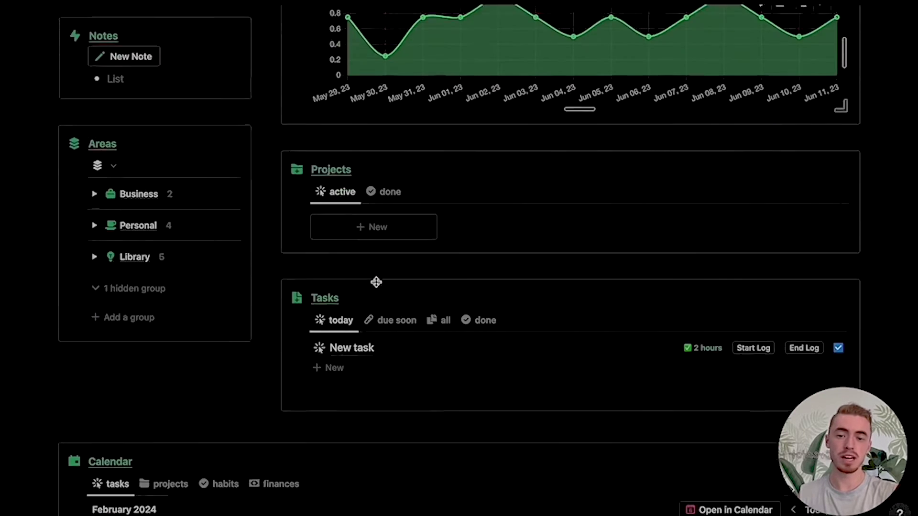
pyautogui.scroll(-3, 376, 282)
pyautogui.scroll(-5, 479, 330)
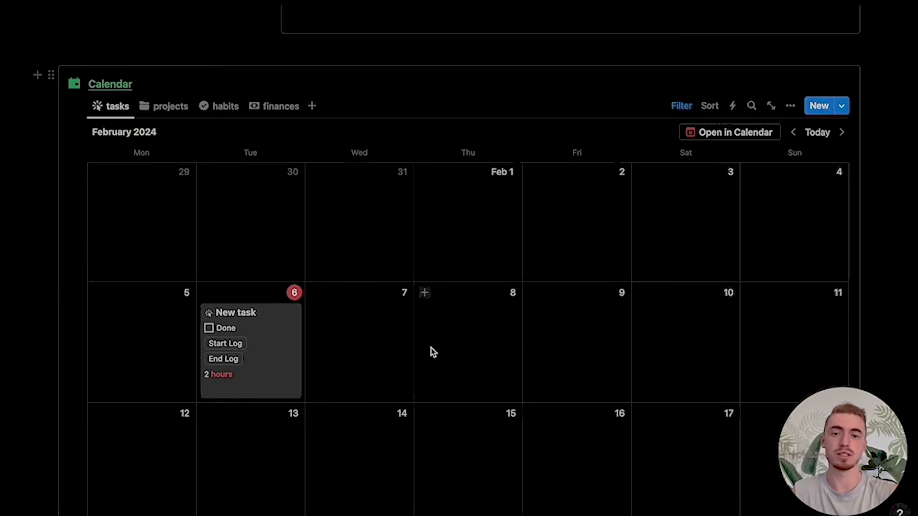
pyautogui.scroll(7, 579, 346)
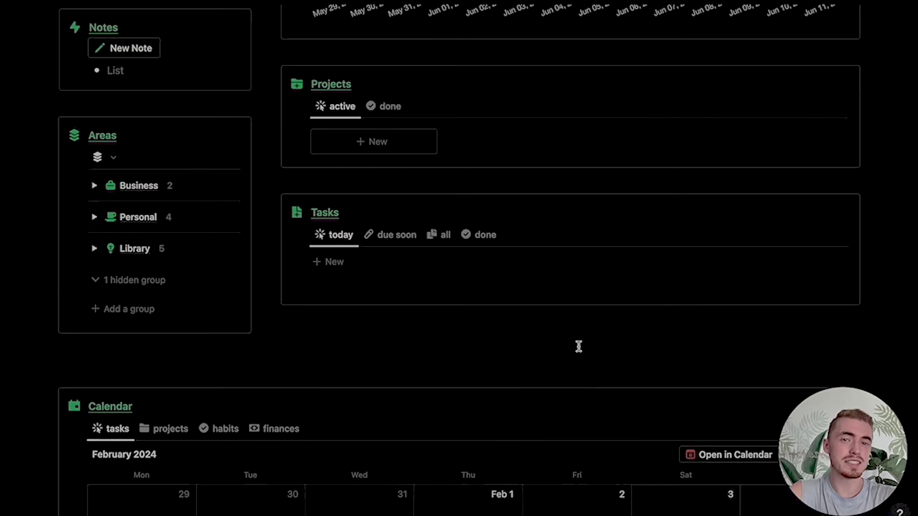
# Create an untitled task in the today task list and add a Button property to it
pyautogui.click(497, 268)
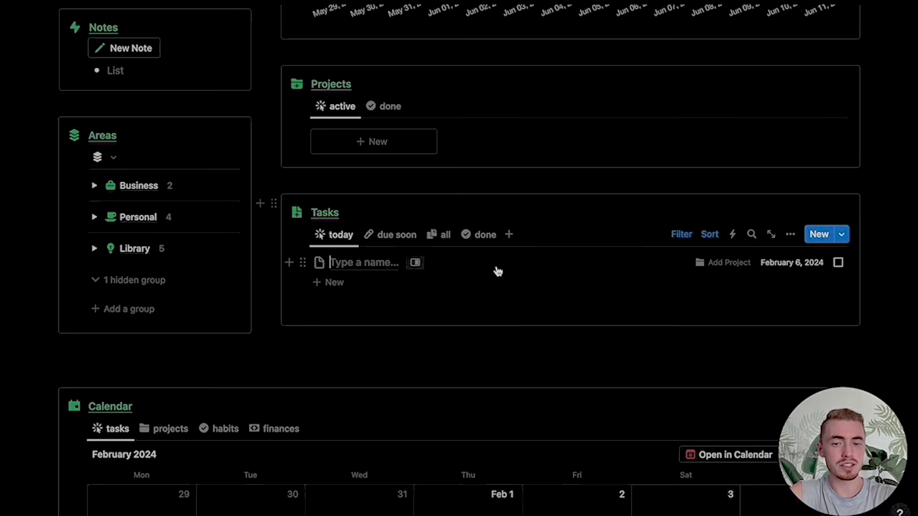
pyautogui.click(569, 127)
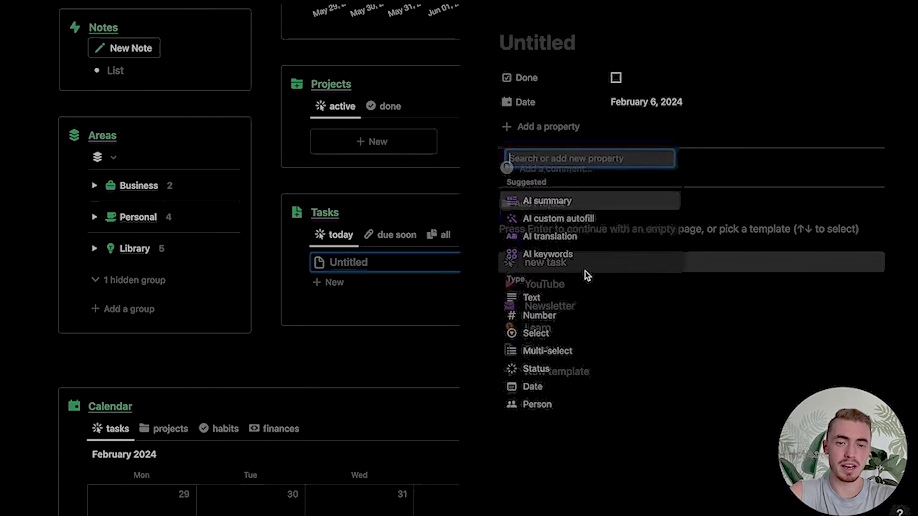
pyautogui.scroll(-5, 590, 296)
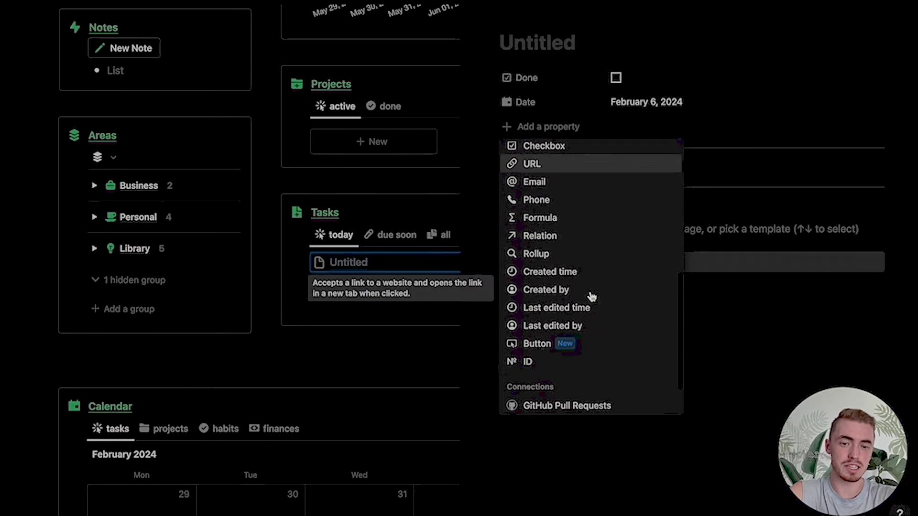
pyautogui.click(531, 346)
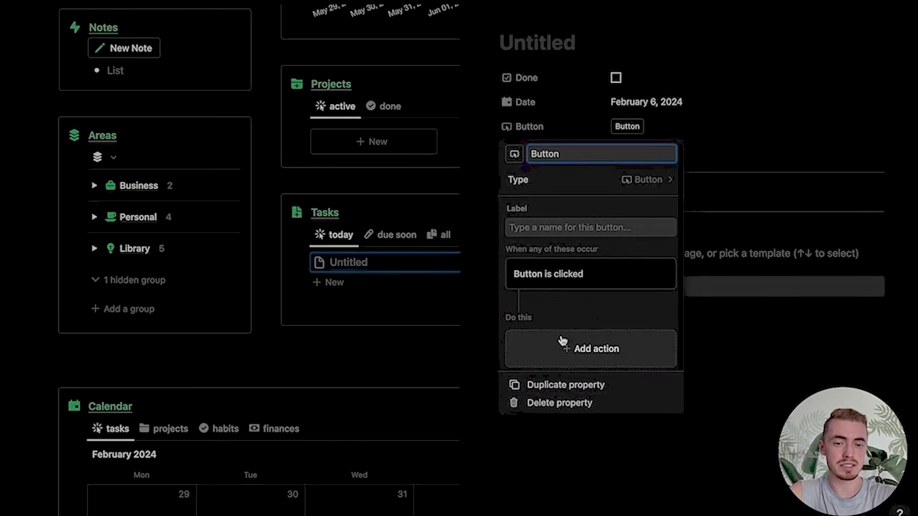
# Give the Button property an action that sets the page's Done property to Checked
pyautogui.click(559, 340)
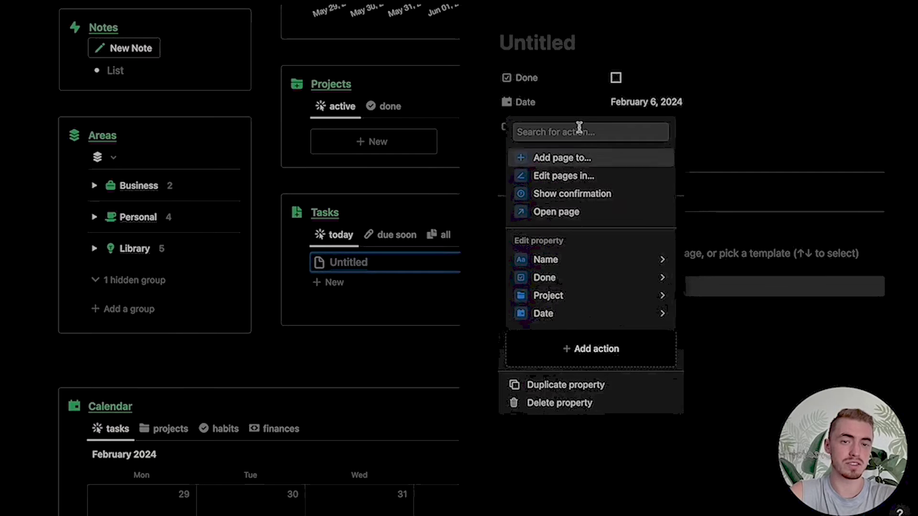
pyautogui.click(574, 111)
pyautogui.click(579, 130)
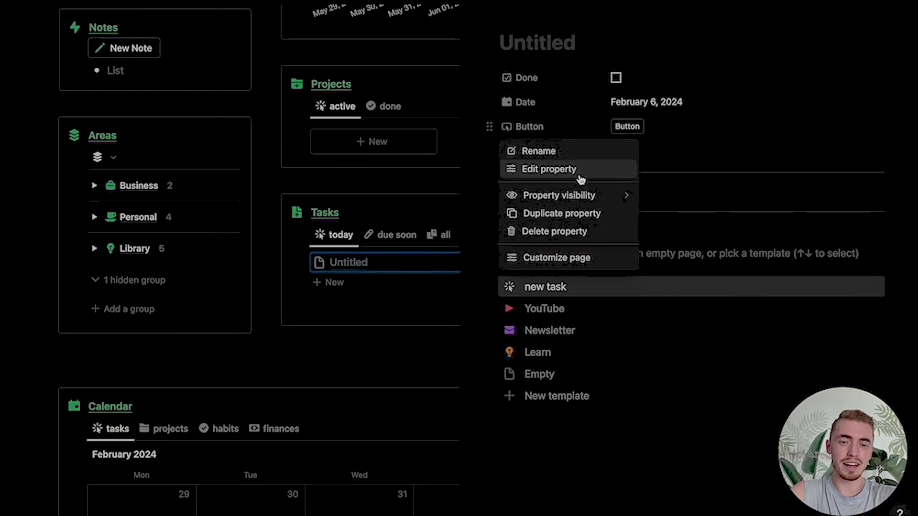
pyautogui.click(578, 170)
pyautogui.click(581, 348)
pyautogui.click(595, 280)
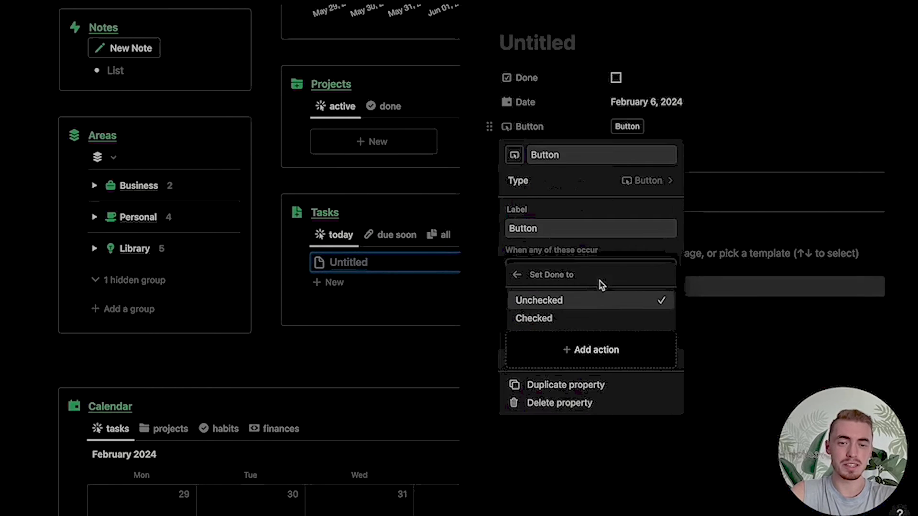
pyautogui.click(568, 319)
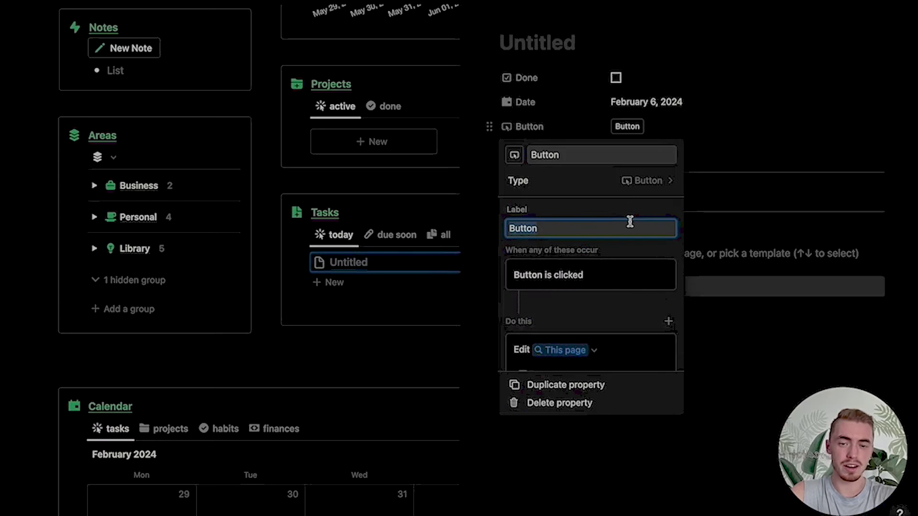
# Label the button Done, then run it on the untitled task and close the task page
pyautogui.click(578, 127)
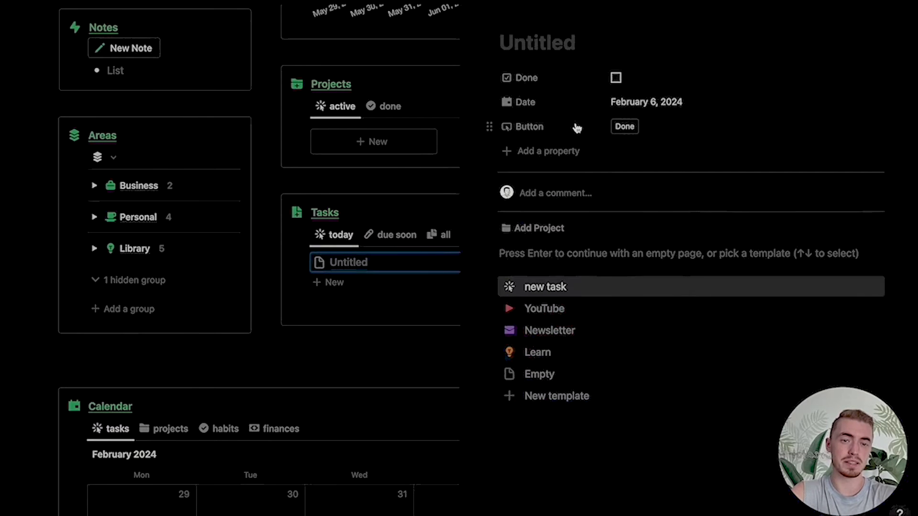
pyautogui.click(632, 129)
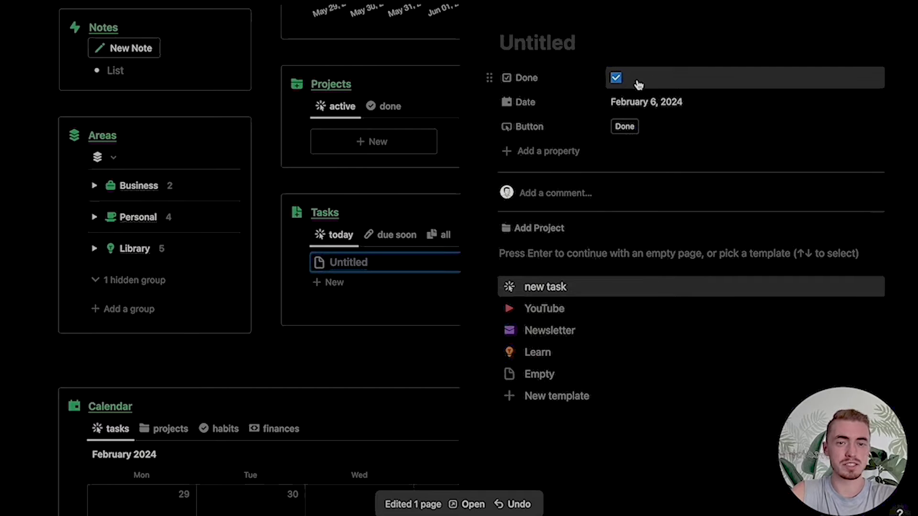
pyautogui.press('Escape')
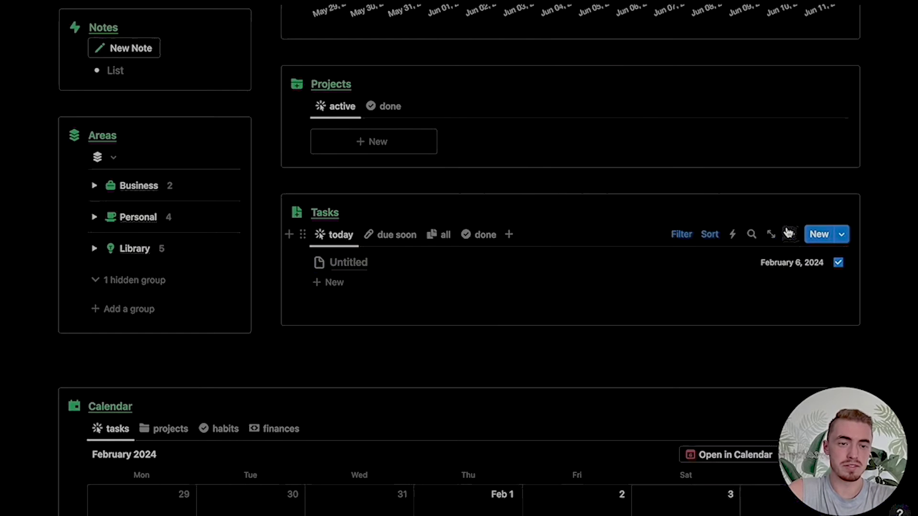
# Show the Button property instead of the Done checkbox in the today task list and run the button on the untitled task
pyautogui.click(789, 233)
pyautogui.click(717, 339)
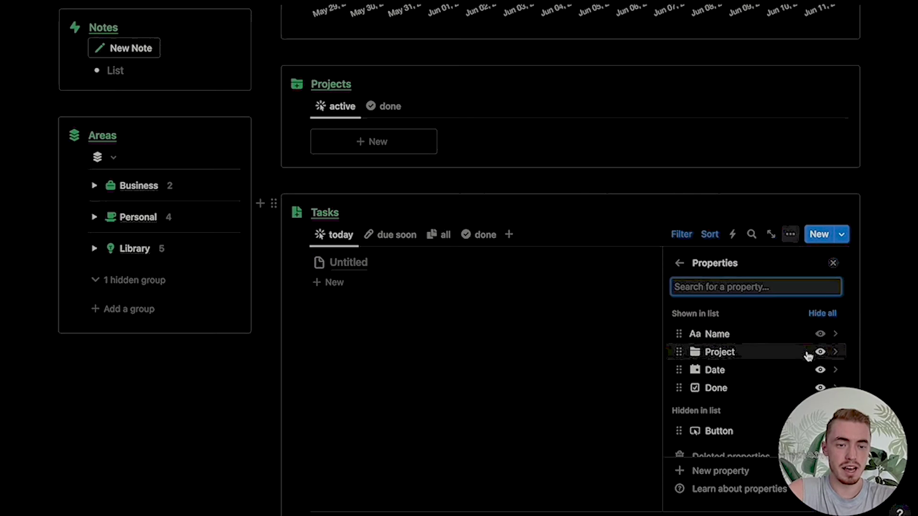
pyautogui.click(819, 387)
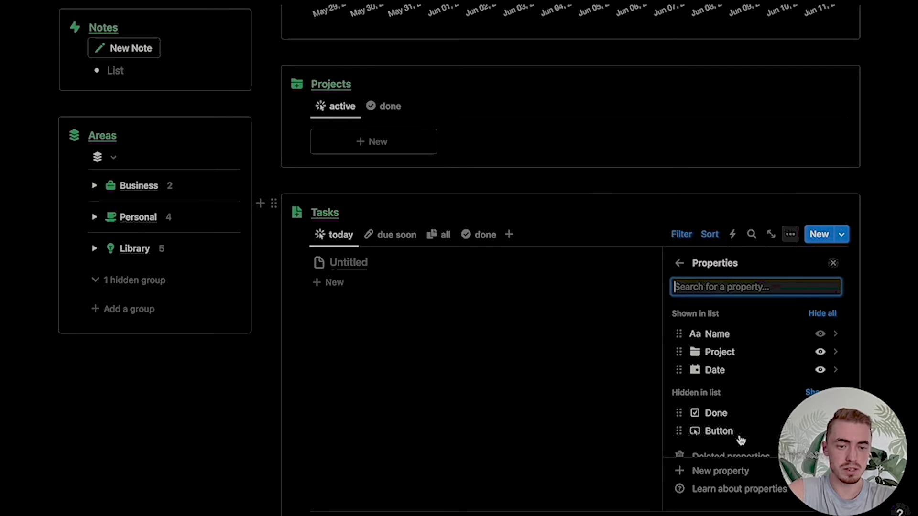
pyautogui.click(832, 264)
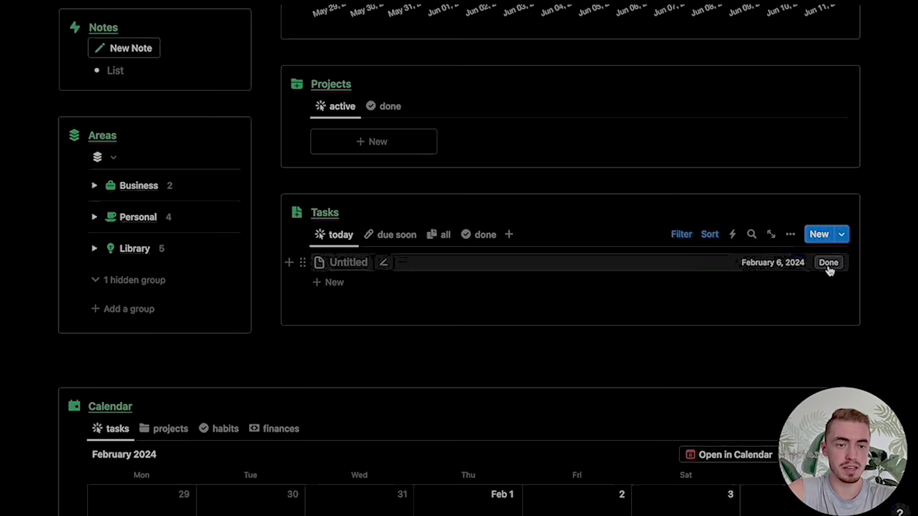
pyautogui.click(829, 265)
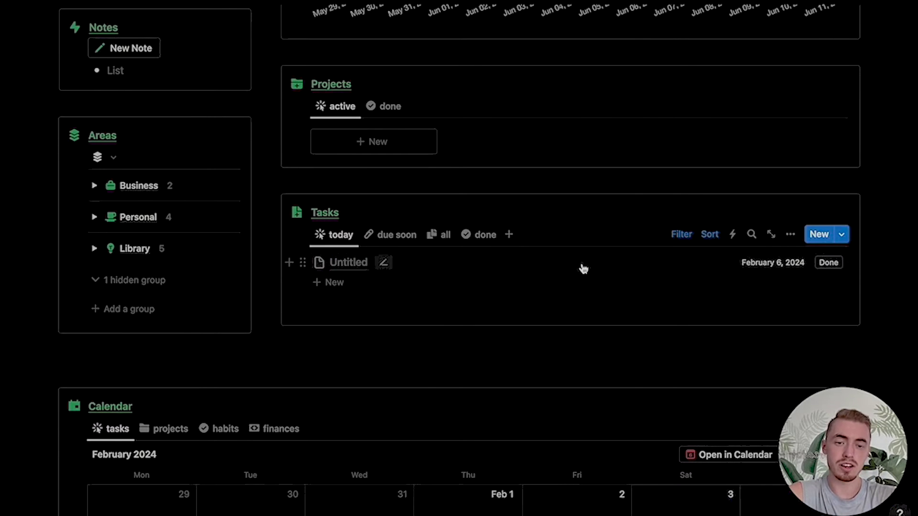
# Examine the options for editing another property and adding another step in the untitled task's Button property settings
pyautogui.click(582, 266)
pyautogui.click(551, 127)
pyautogui.click(553, 167)
pyautogui.scroll(-3, 565, 246)
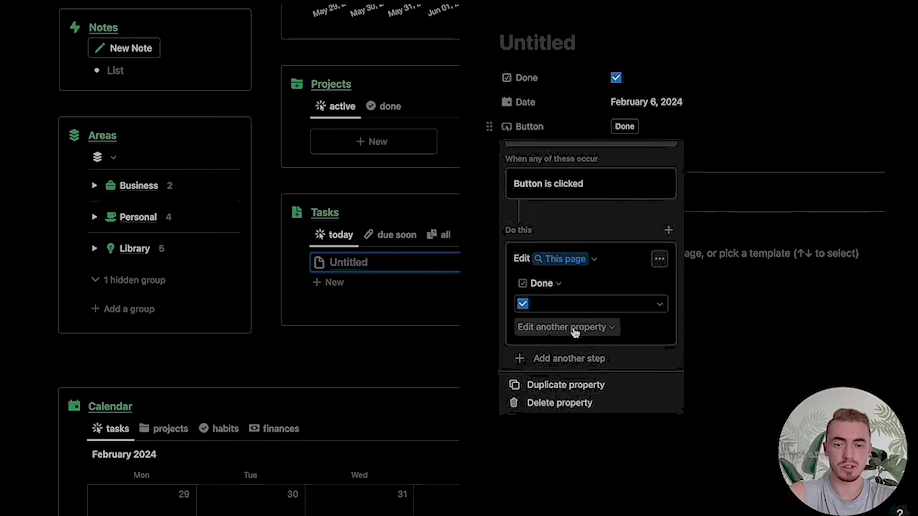
pyautogui.click(576, 328)
pyautogui.click(598, 331)
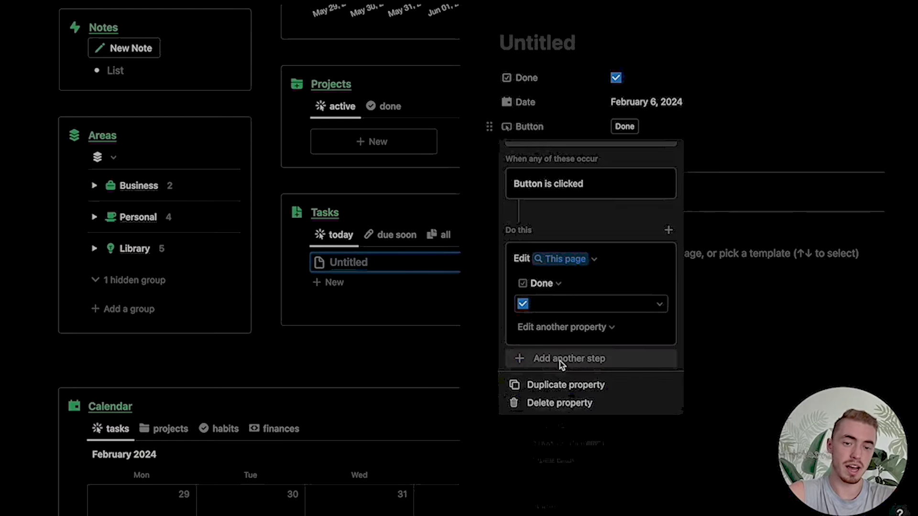
pyautogui.click(560, 360)
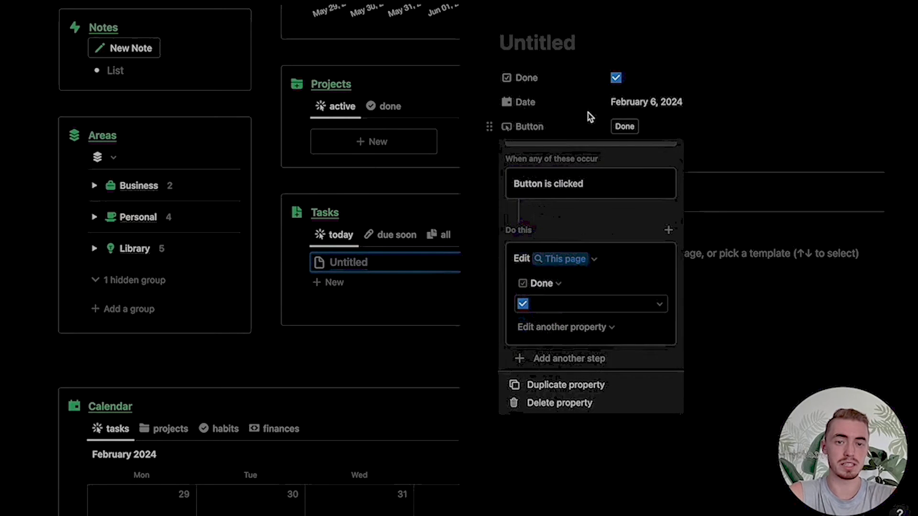
pyautogui.press('Escape')
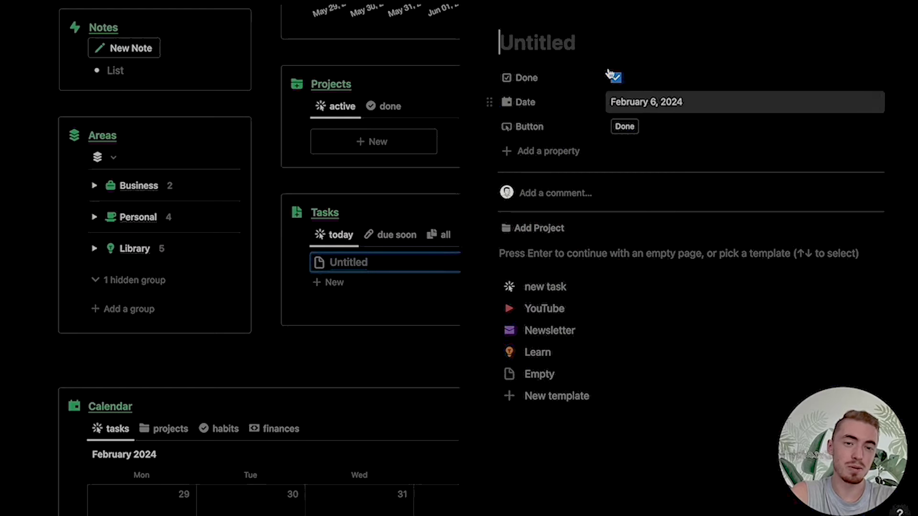
pyautogui.click(475, 2)
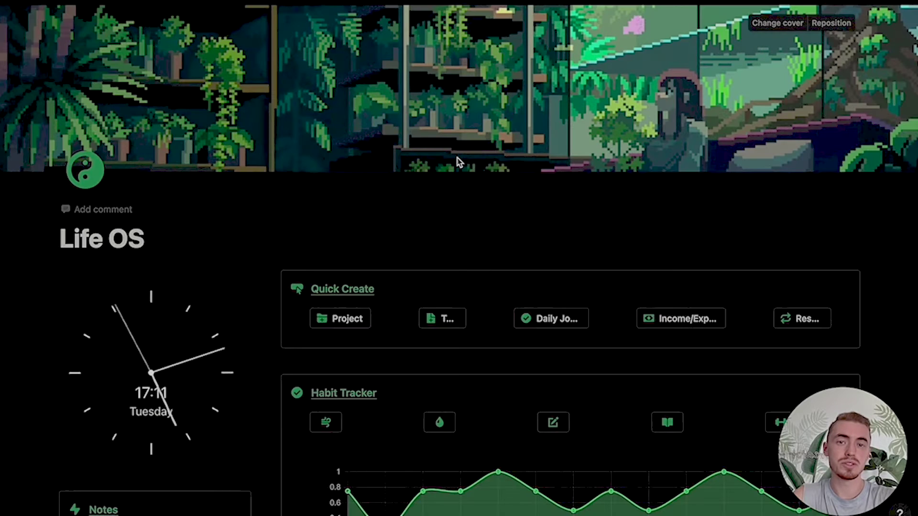
# Open New task from the today list and add a Date property named Start Date
pyautogui.scroll(-10, 455, 158)
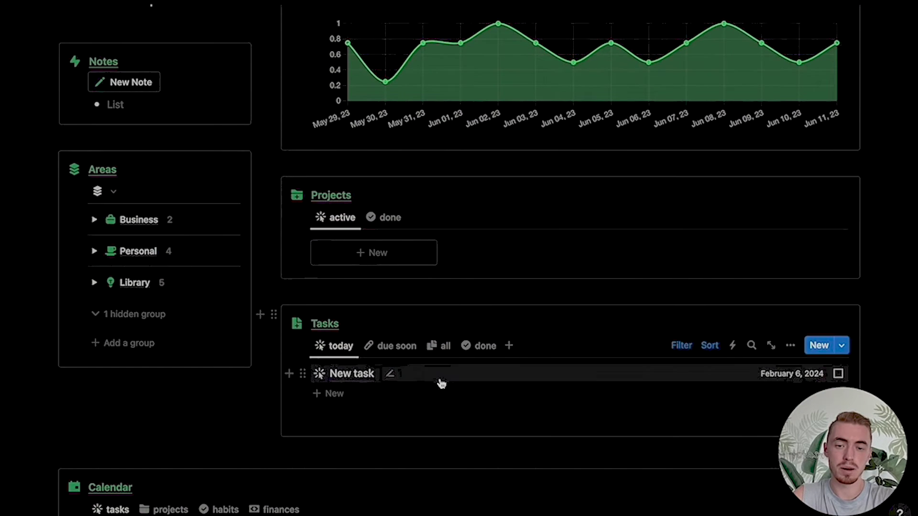
pyautogui.click(439, 380)
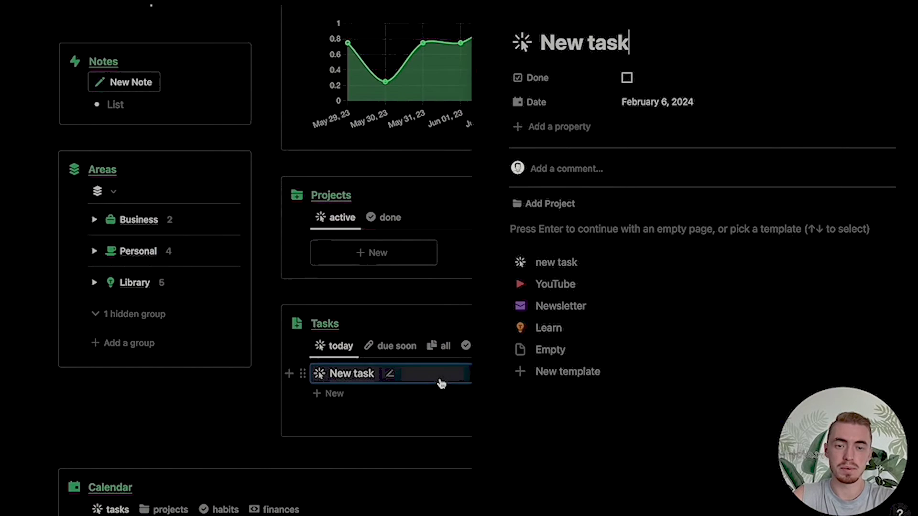
pyautogui.click(548, 128)
pyautogui.scroll(-2, 552, 282)
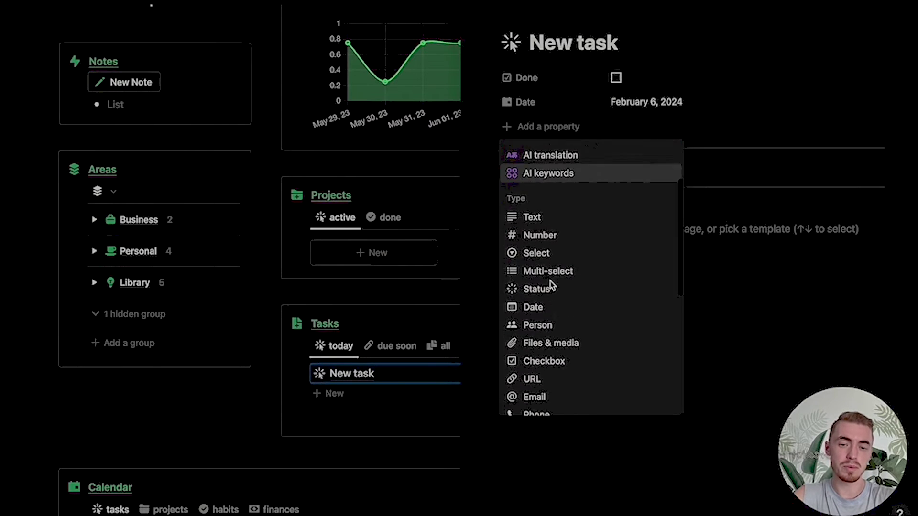
pyautogui.scroll(-1, 552, 286)
pyautogui.click(542, 291)
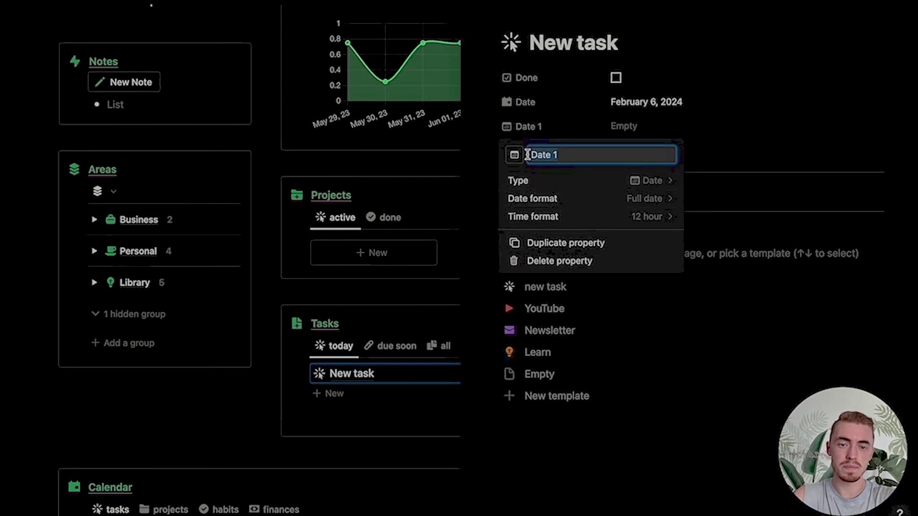
pyautogui.write('Start Date')
pyautogui.press('Return')
# Add a second Date property to New task and name it End Date
pyautogui.click(550, 151)
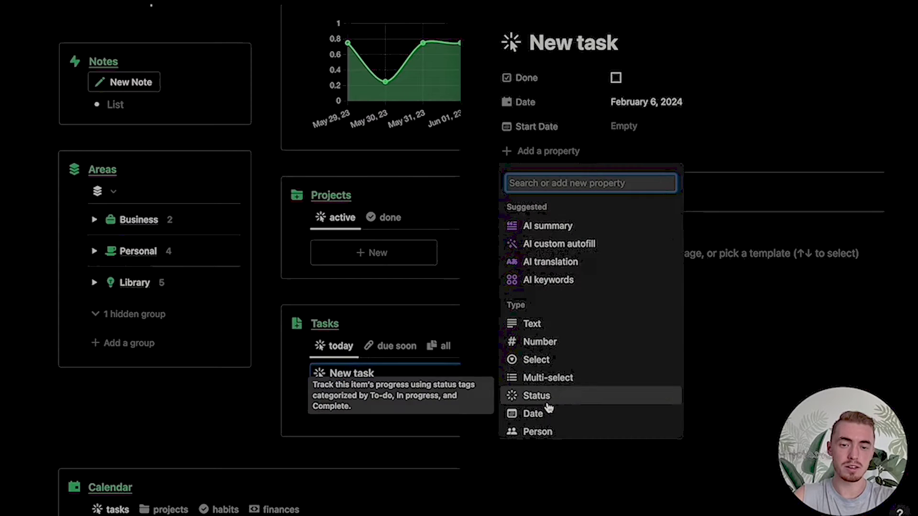
pyautogui.click(542, 413)
pyautogui.press('BackSpace')
pyautogui.write('End Date')
pyautogui.press('Return')
# Add a Button property named Start Log to New task and give it a play icon
pyautogui.click(563, 177)
pyautogui.write('but')
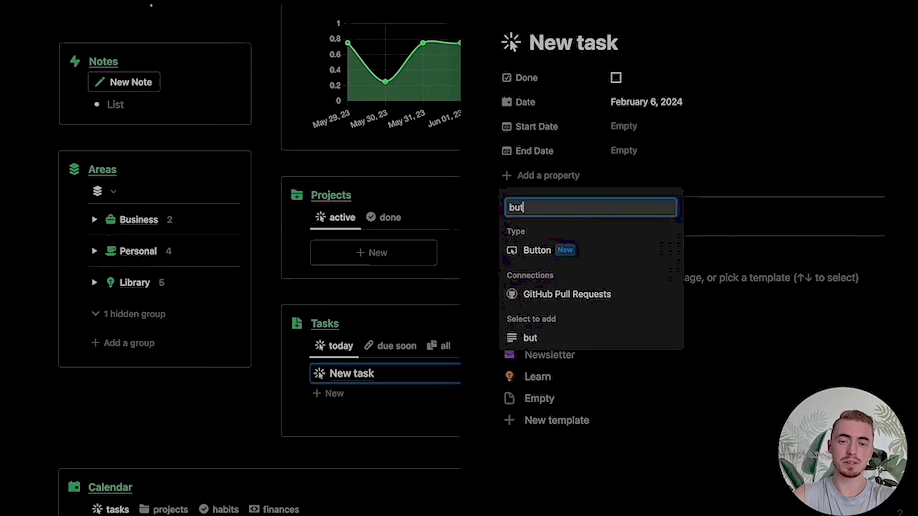
pyautogui.click(573, 251)
pyautogui.press('BackSpace')
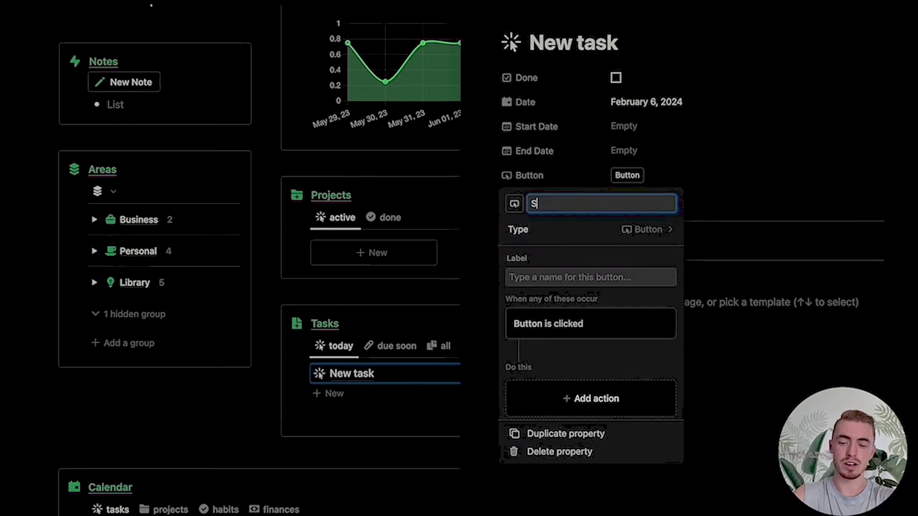
pyautogui.write('Start Log')
pyautogui.press('Return')
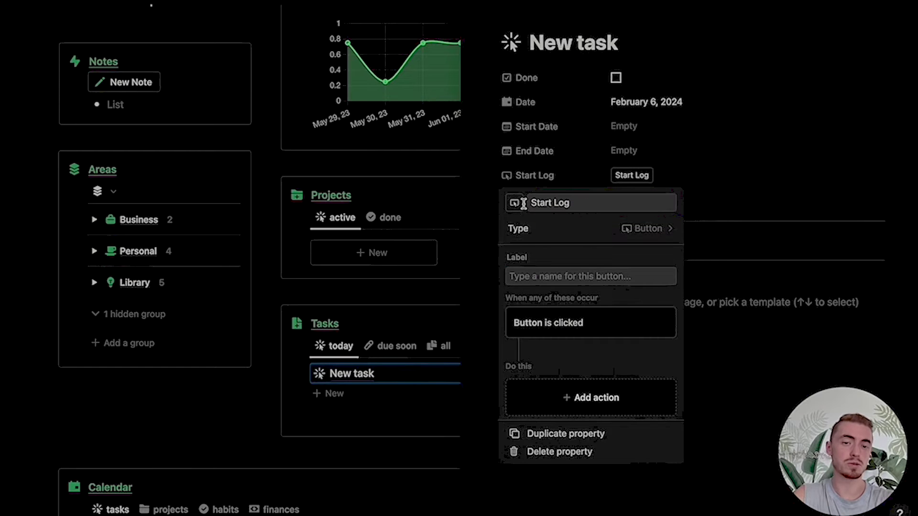
pyautogui.click(514, 203)
pyautogui.click(444, 300)
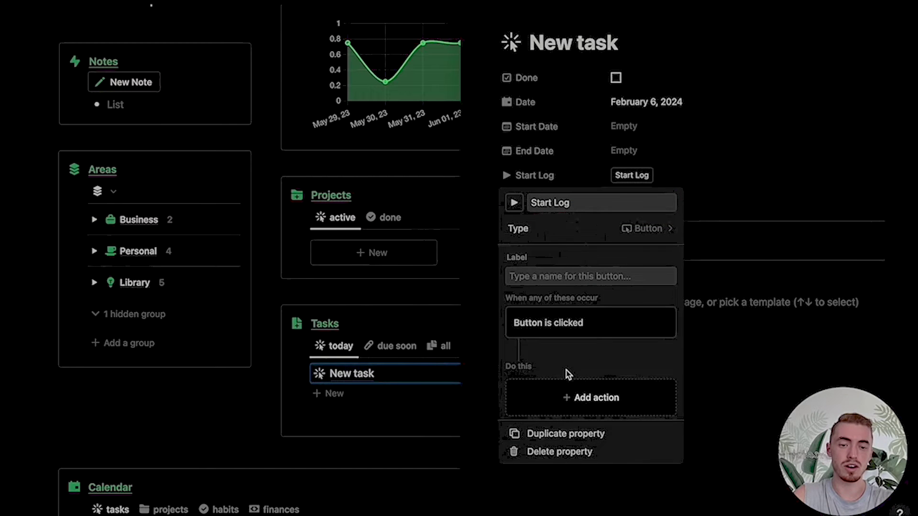
# Give the Start Log button an action that sets Start Date to Now
pyautogui.click(586, 417)
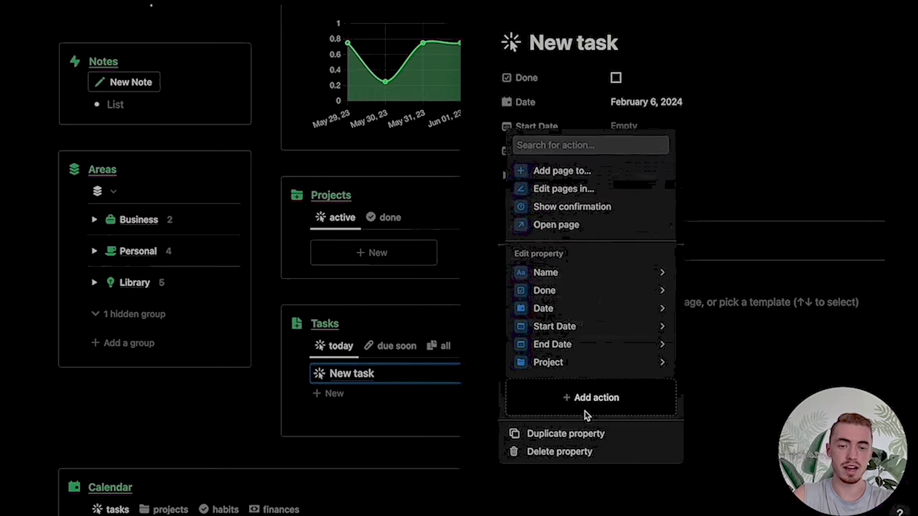
pyautogui.click(595, 330)
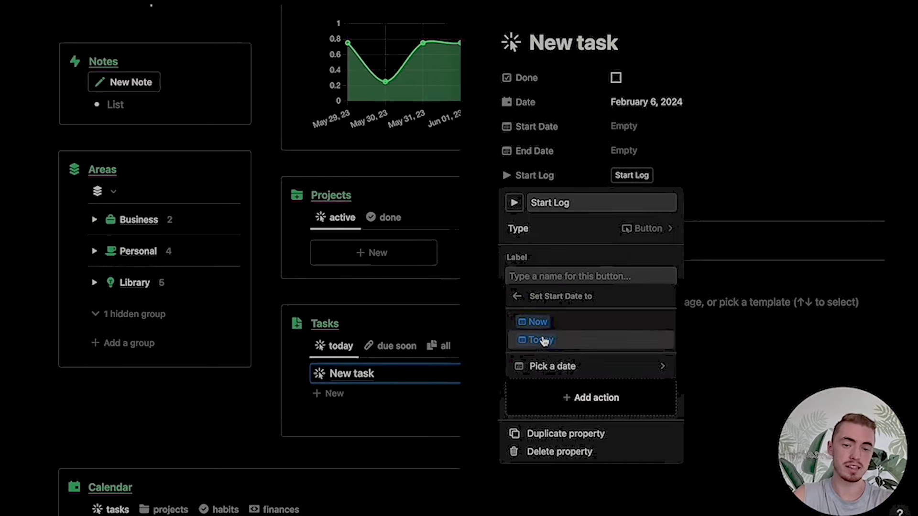
pyautogui.click(567, 324)
pyautogui.press('Escape')
# Add a Button property named End Log to New task and give it a square stop icon
pyautogui.click(549, 200)
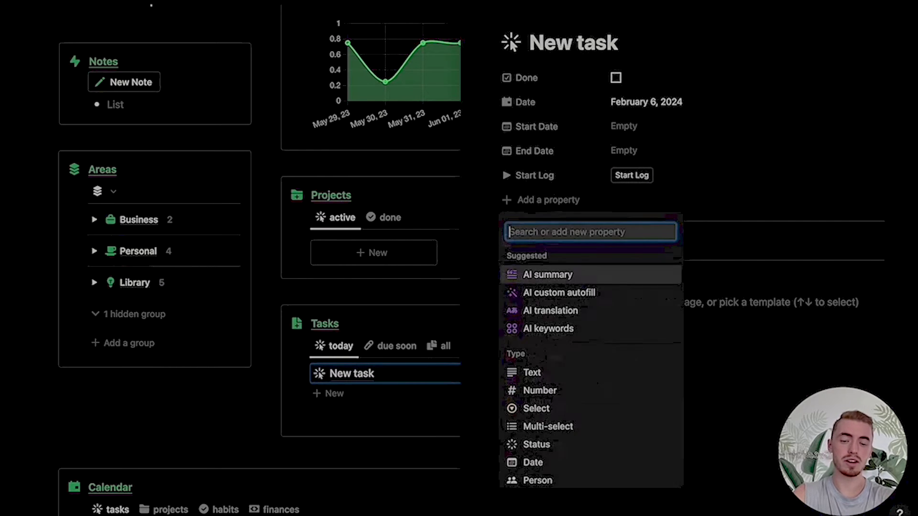
pyautogui.write('but')
pyautogui.click(580, 276)
pyautogui.write('End Log')
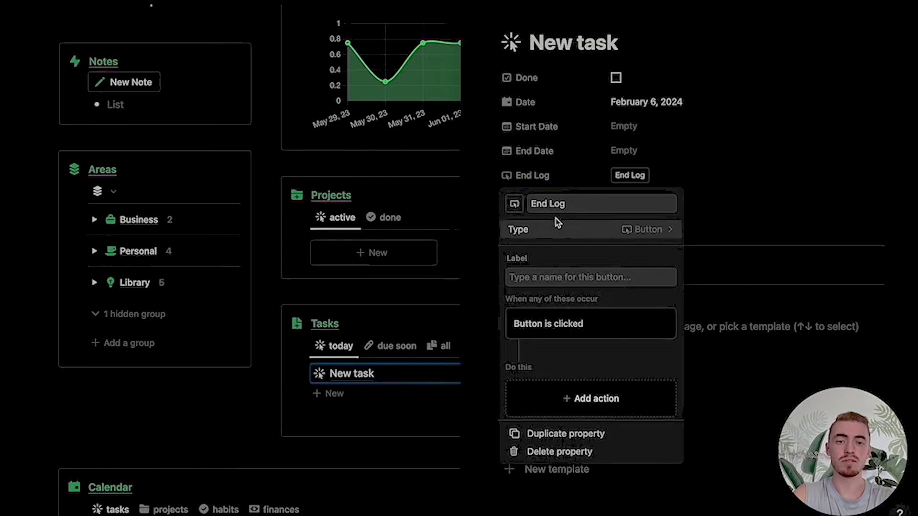
pyautogui.click(514, 204)
pyautogui.click(460, 328)
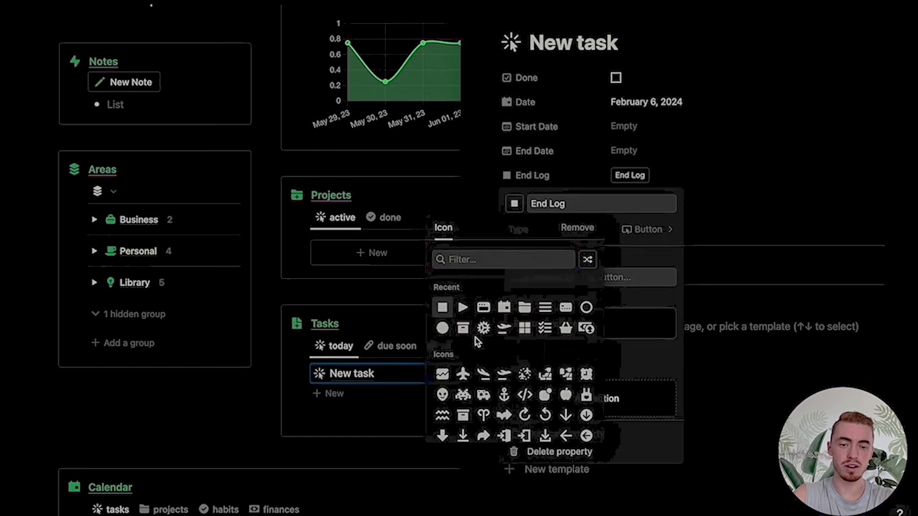
# Give the End Log button an action that sets End Date to Now
pyautogui.click(574, 401)
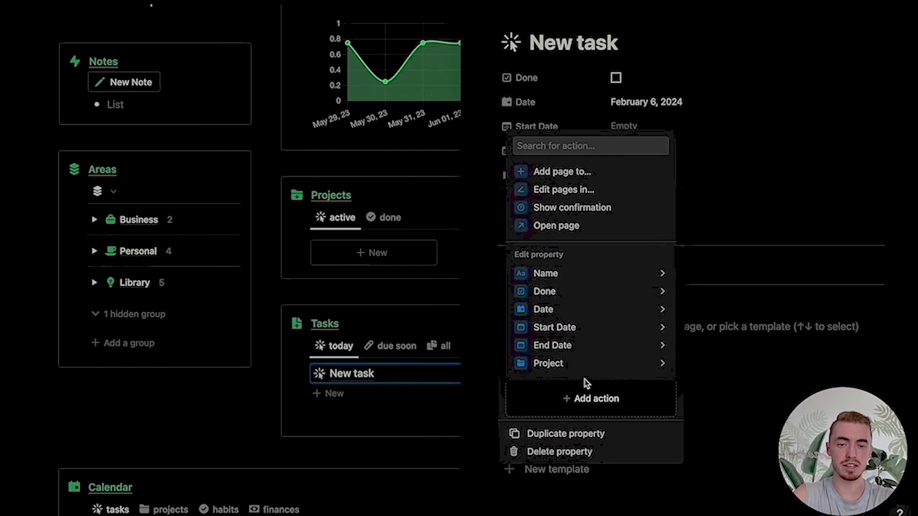
pyautogui.click(583, 349)
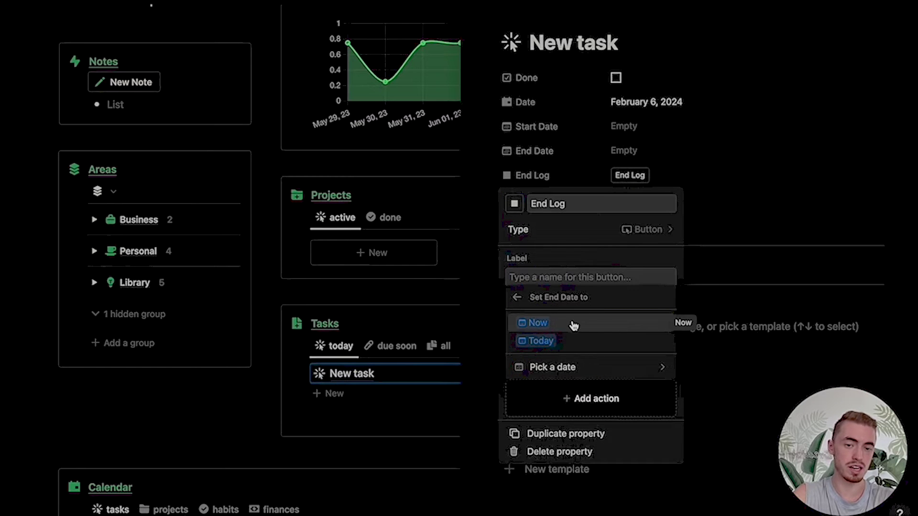
pyautogui.click(580, 326)
pyautogui.press('Escape')
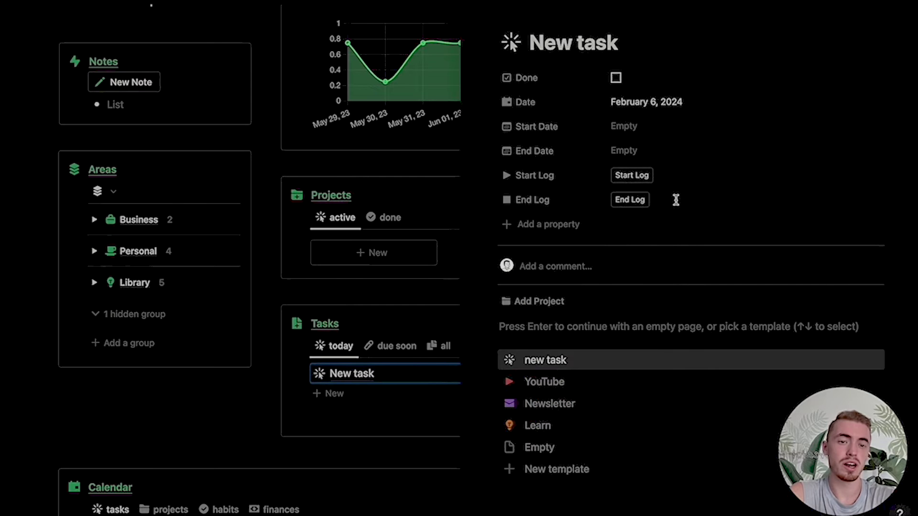
# Run Start Log and End Log on New task to fill in its Start Date and End Date
pyautogui.click(632, 180)
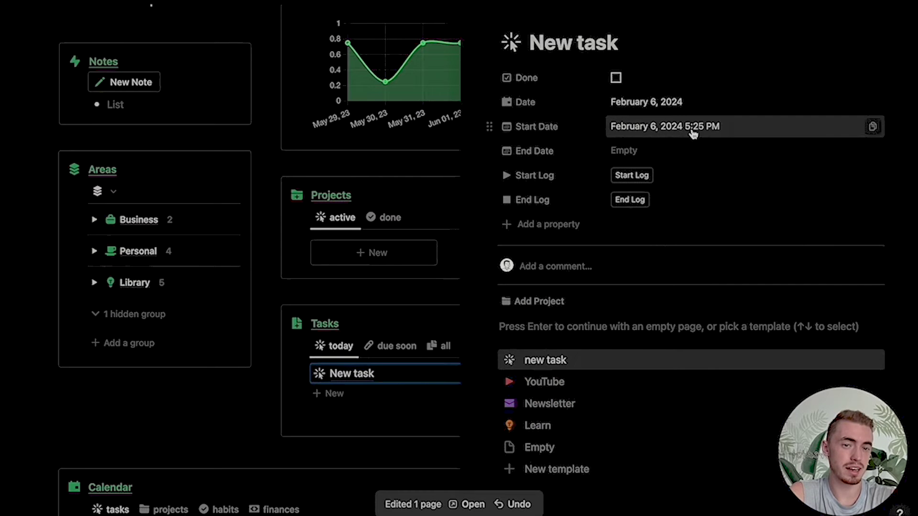
pyautogui.click(630, 202)
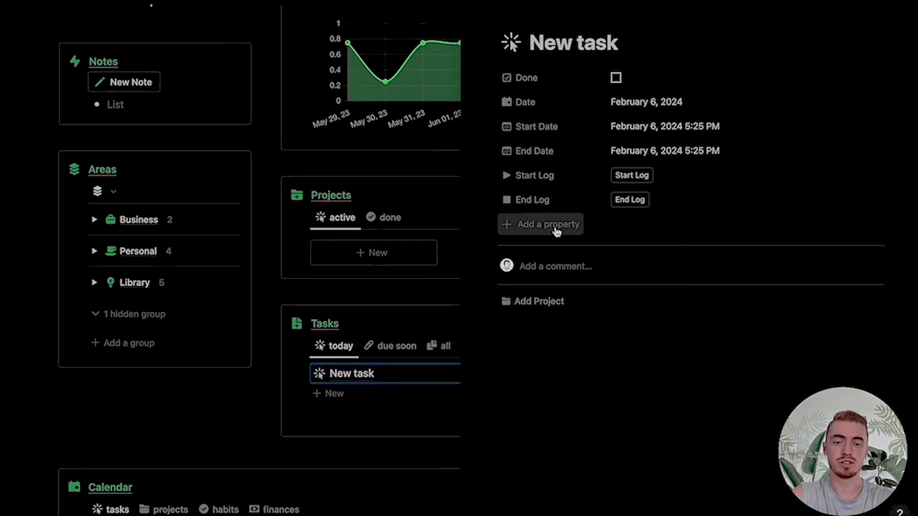
# Add a Formula property named Minutes Elapsed to New task
pyautogui.click(557, 229)
pyautogui.write('for')
pyautogui.click(563, 297)
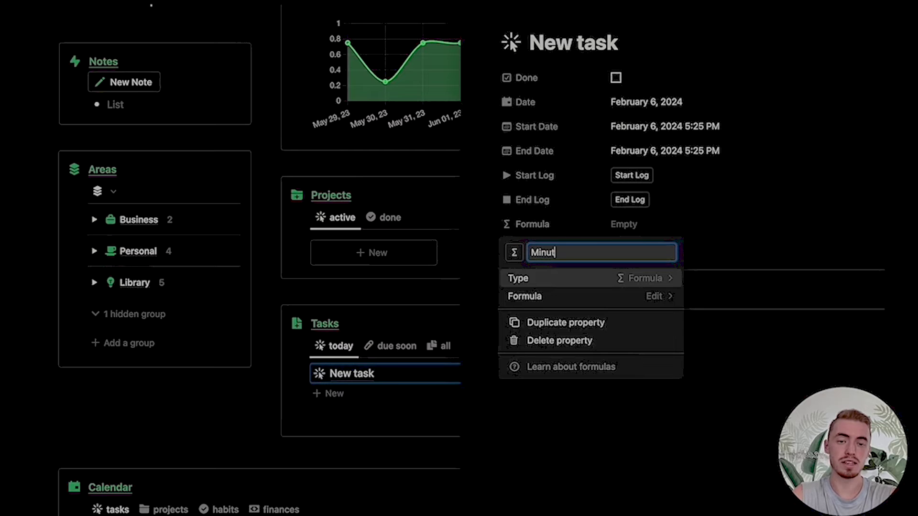
pyautogui.write('Minutes Elapsed')
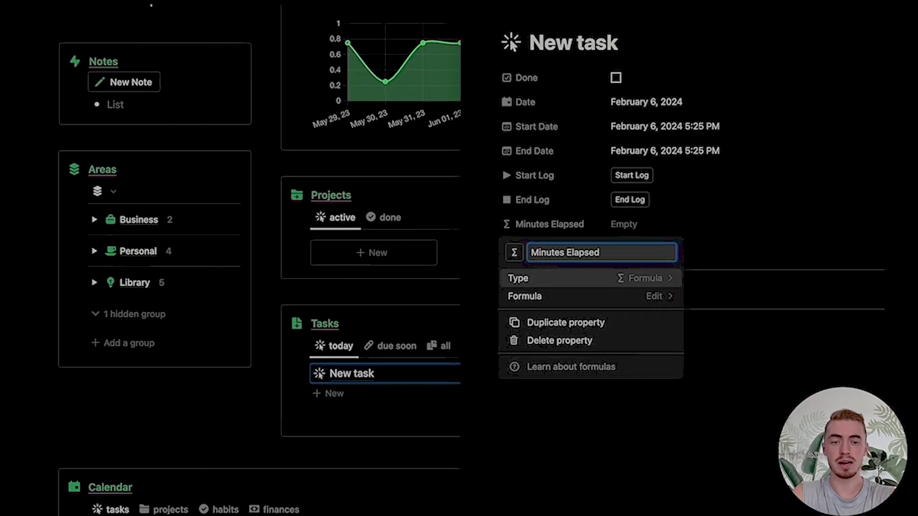
# Set the Minutes Elapsed formula to dateBetween(End Date, Start Date, "minutes")
pyautogui.click(579, 296)
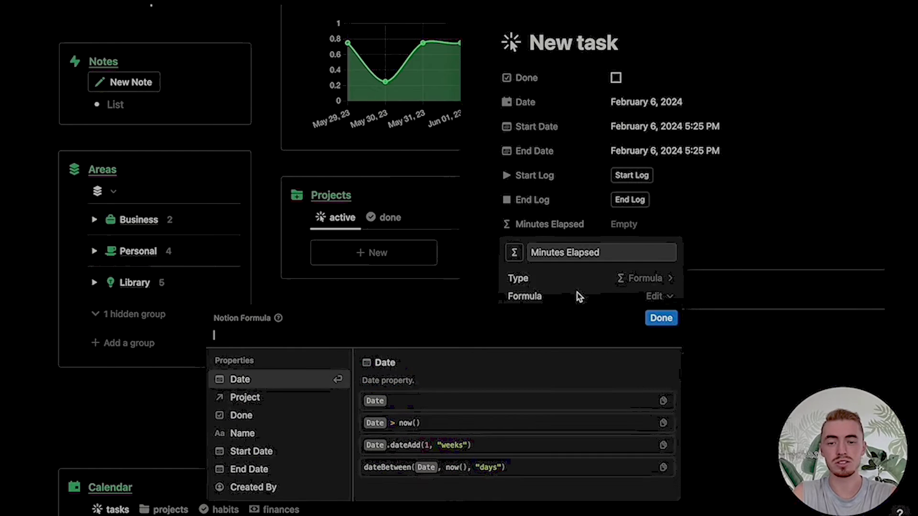
pyautogui.write('dateb')
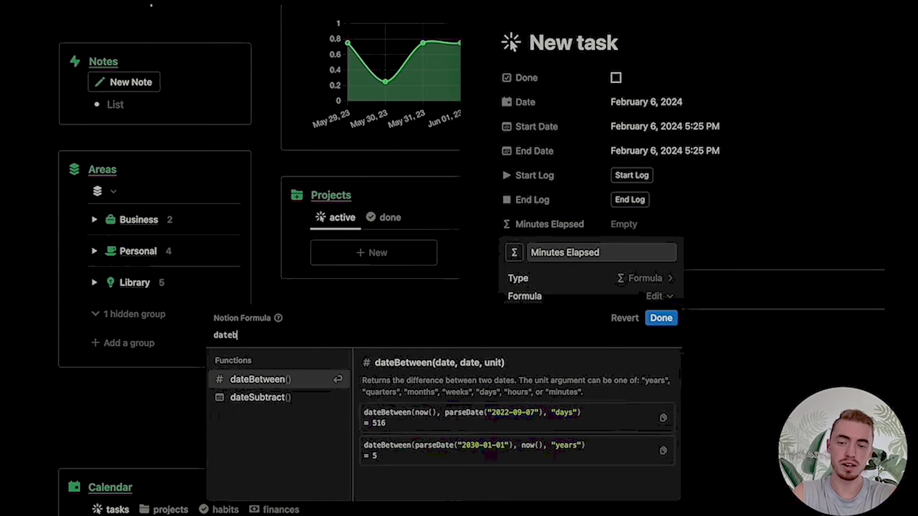
pyautogui.press('Return')
pyautogui.write('end')
pyautogui.press('Return')
pyautogui.write(', st')
pyautogui.press('Return')
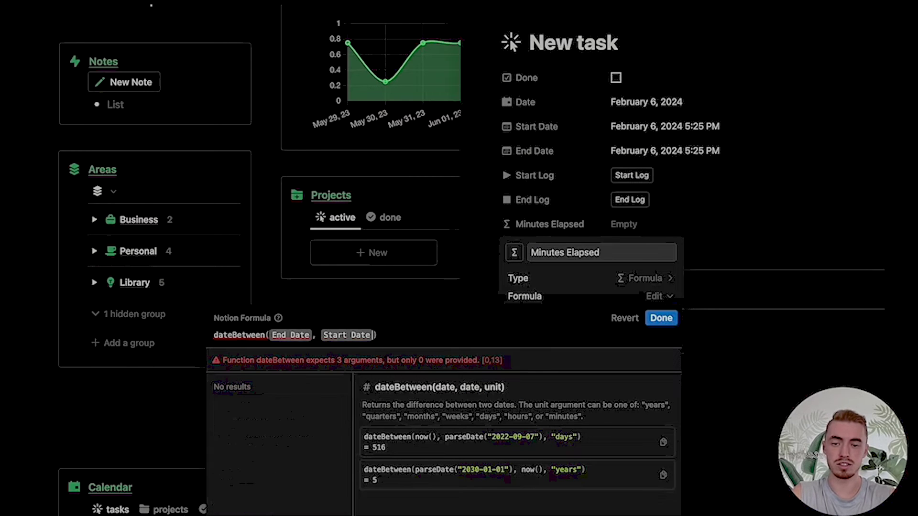
pyautogui.write(', ')
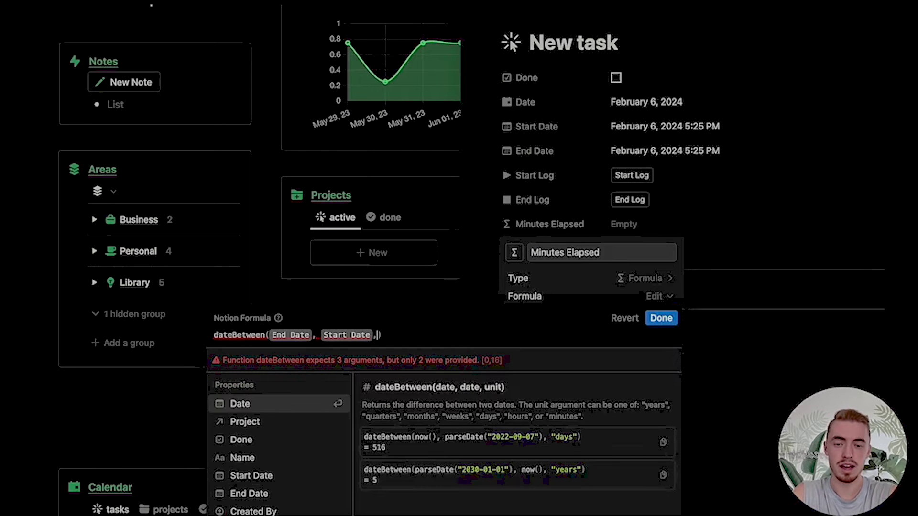
pyautogui.write('"')
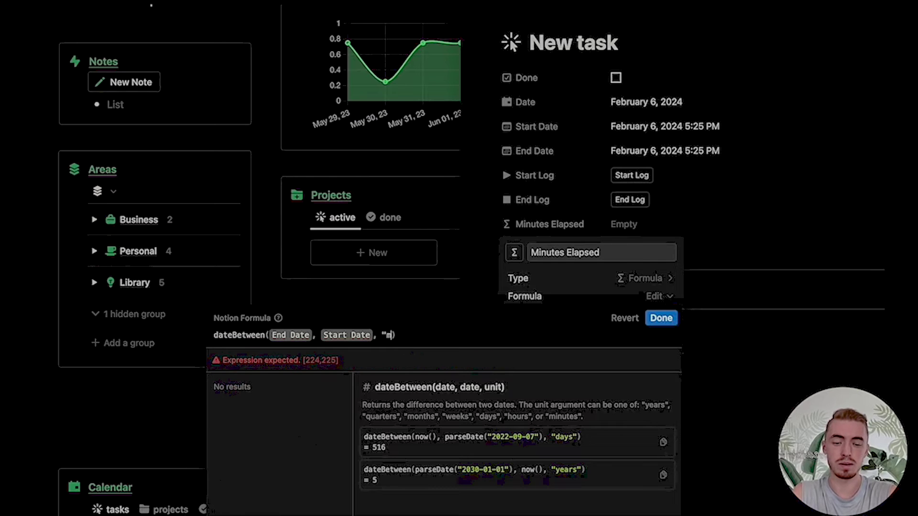
pyautogui.write('minutes"')
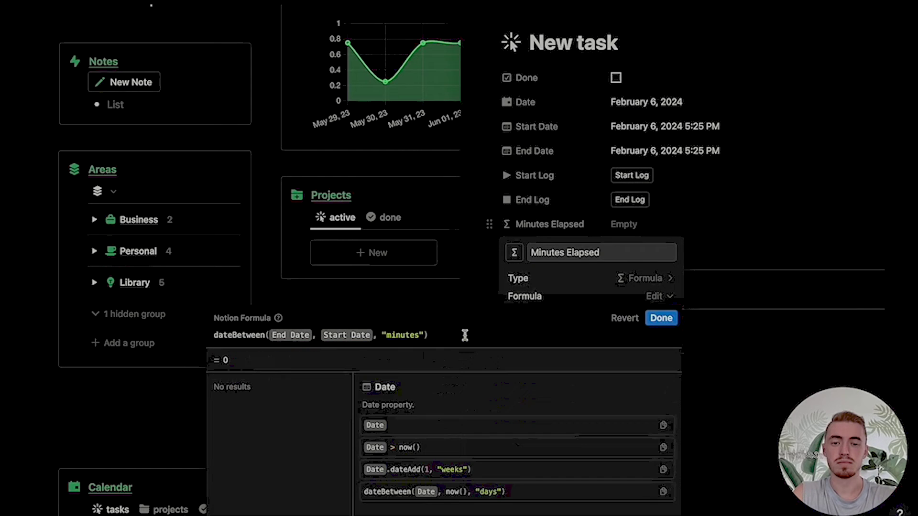
pyautogui.click(661, 317)
# Change the time of New task's End Date to 6:25 PM
pyautogui.click(679, 163)
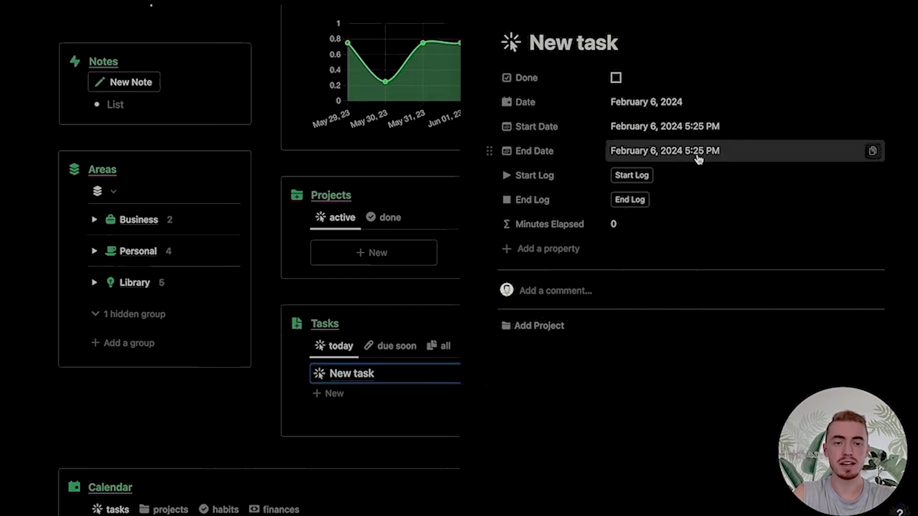
pyautogui.click(695, 154)
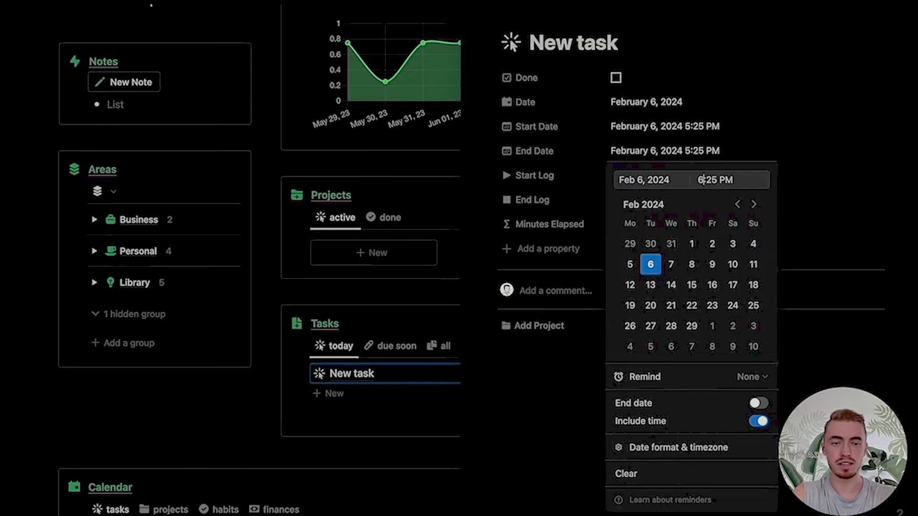
pyautogui.click(502, 167)
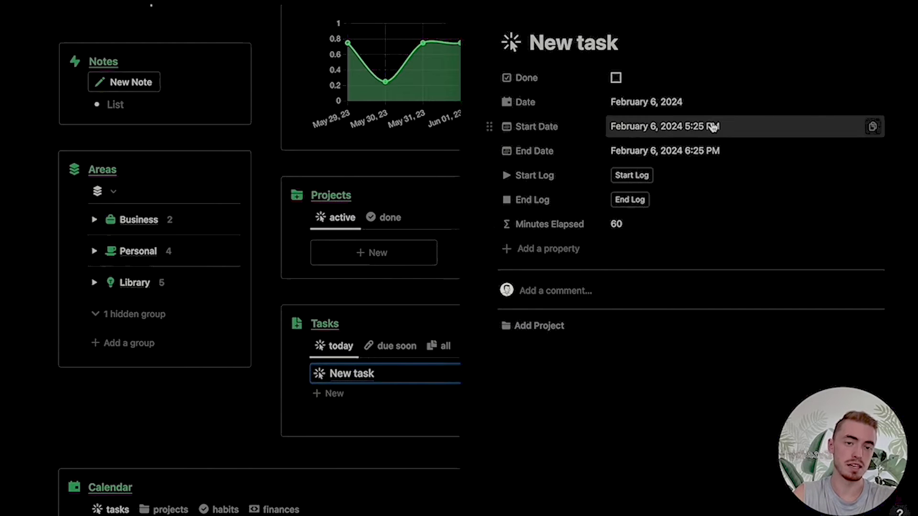
# Duplicate the Minutes Elapsed property and rename the copy Hours Elapsed
pyautogui.click(532, 229)
pyautogui.click(523, 310)
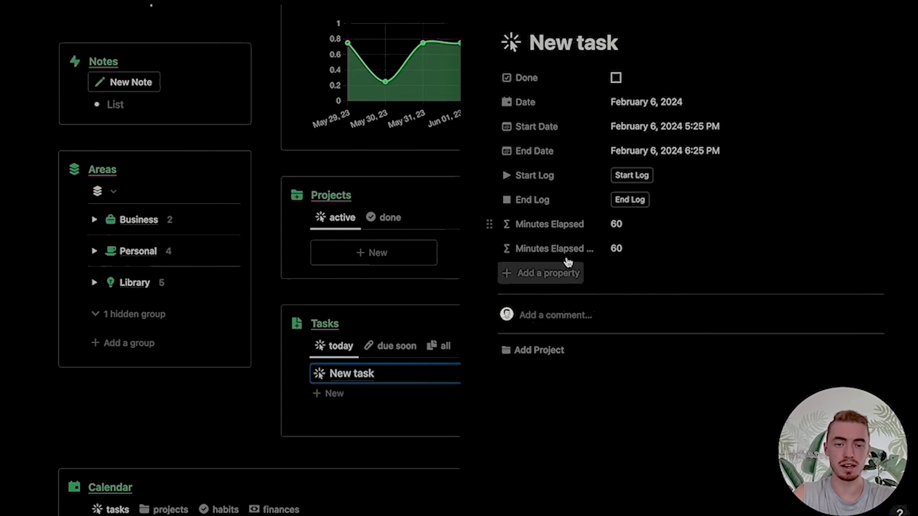
pyautogui.click(569, 254)
pyautogui.click(568, 274)
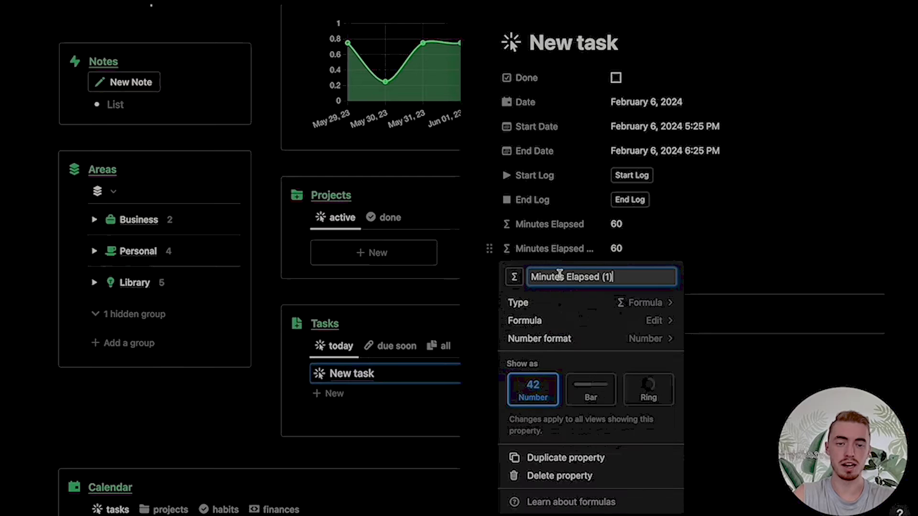
pyautogui.write('Hours')
pyautogui.press('End')
pyautogui.press('BackSpace')
pyautogui.press('BackSpace')
pyautogui.press('BackSpace')
pyautogui.press('BackSpace')
pyautogui.press('Return')
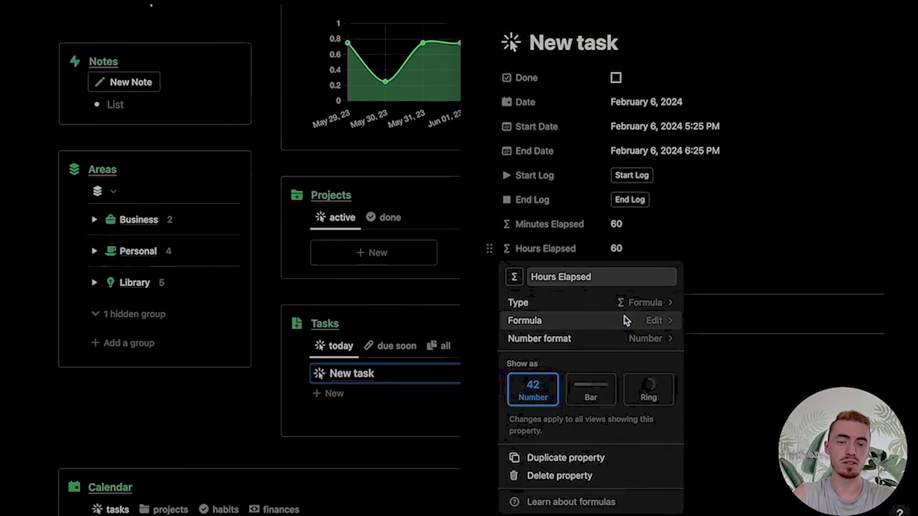
# Change the unit in the Hours Elapsed dateBetween formula to "hours"
pyautogui.click(626, 321)
pyautogui.doubleClick(407, 120)
pyautogui.write('hours')
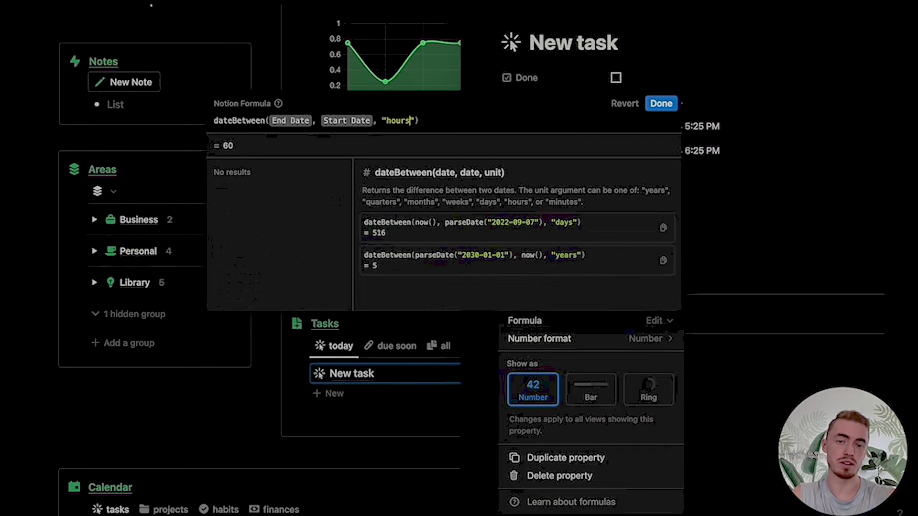
pyautogui.click(651, 107)
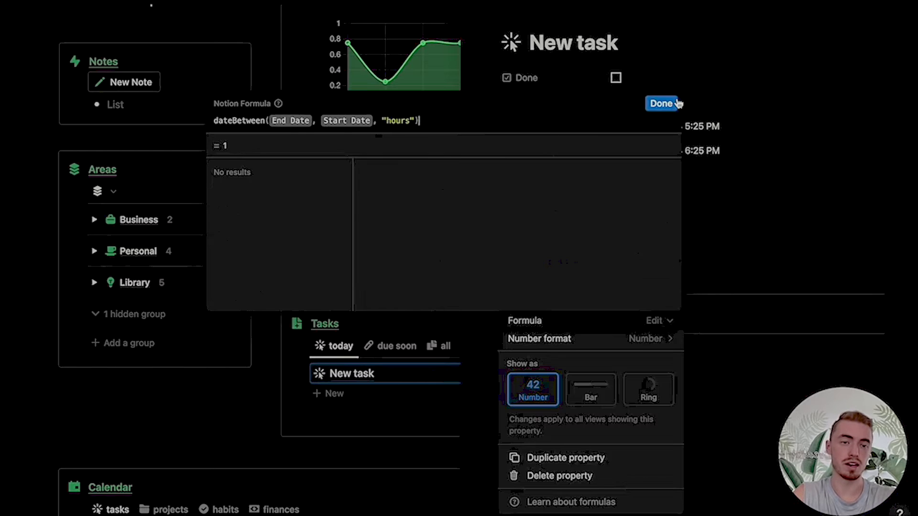
pyautogui.press('Escape')
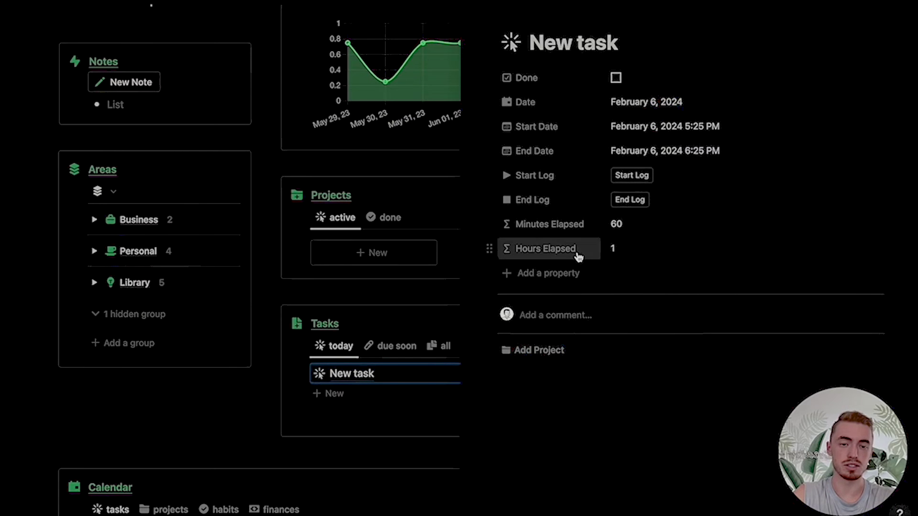
# Duplicate the Hours Elapsed property and rename the copy Days Elapsed
pyautogui.click(558, 254)
pyautogui.click(554, 333)
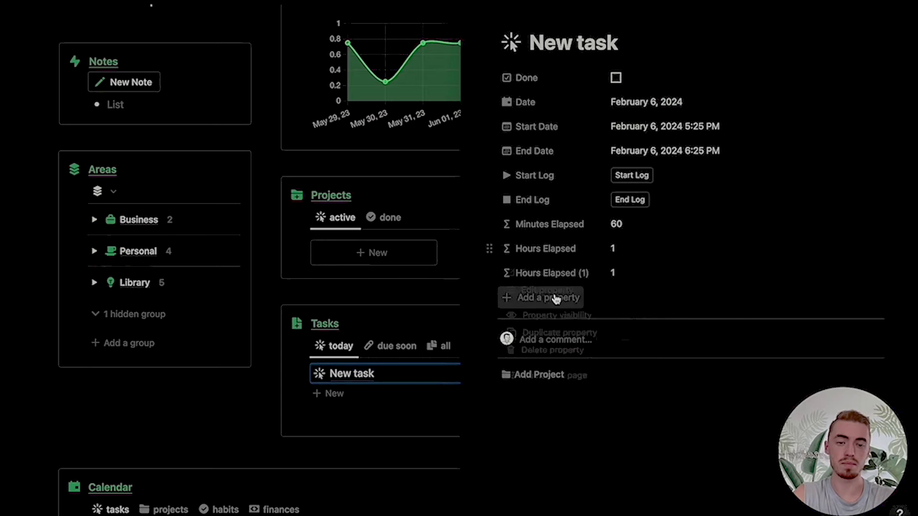
pyautogui.click(565, 273)
pyautogui.click(532, 297)
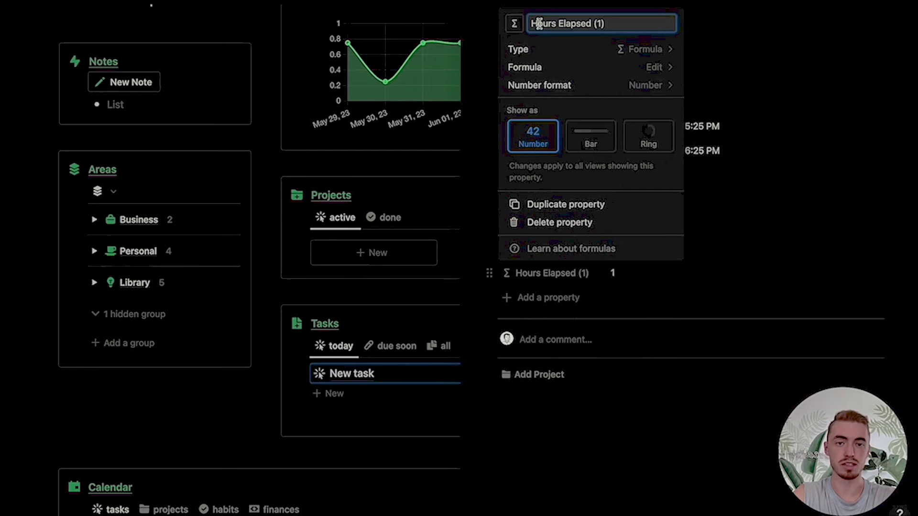
pyautogui.write('Days Elapsed')
# Change the unit in the Days Elapsed dateBetween formula to "days"
pyautogui.click(568, 67)
pyautogui.click(394, 106)
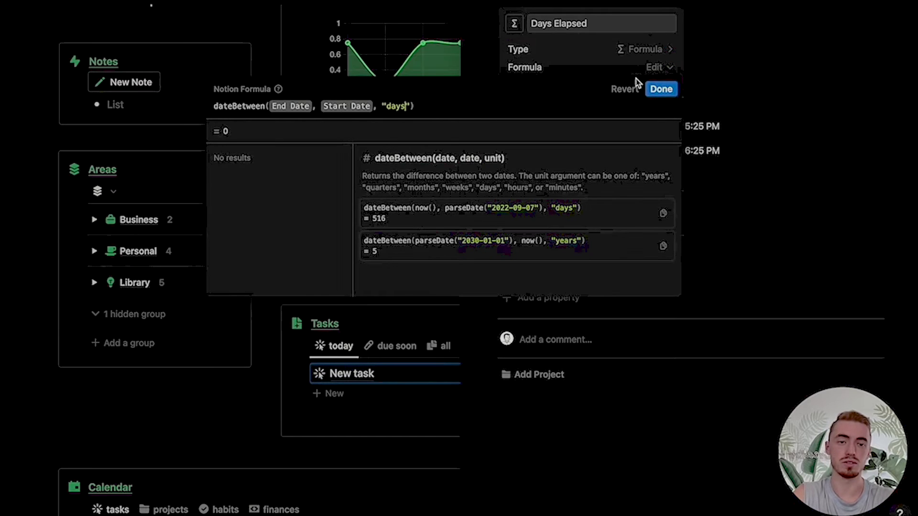
pyautogui.click(661, 89)
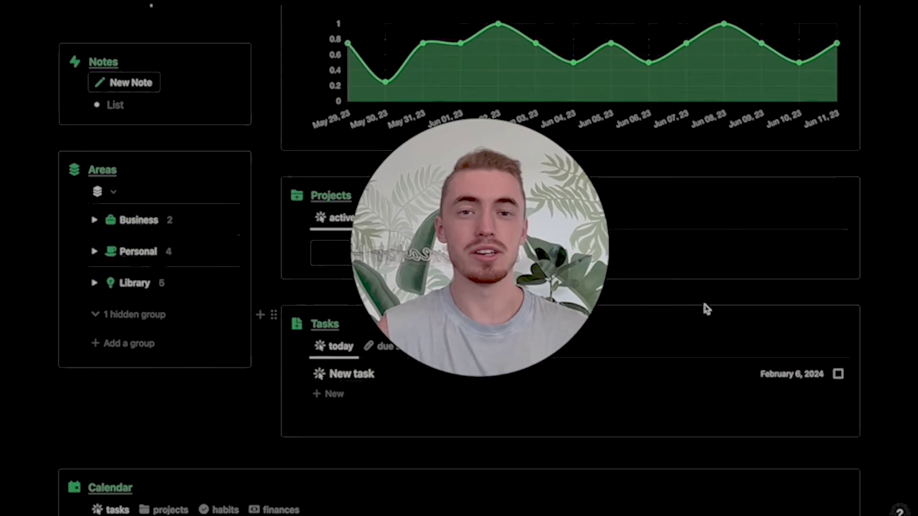
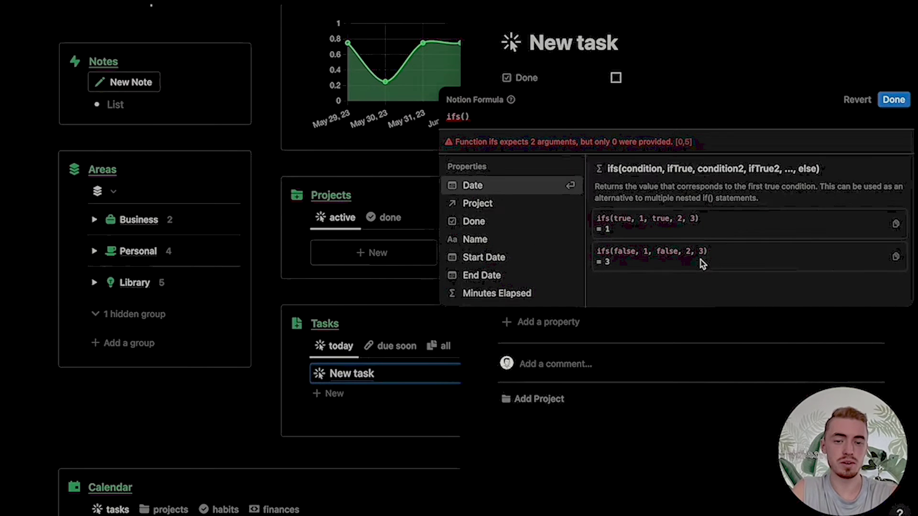
# Fill the ifs() formula with a first condition that returns an empty string "" when Minutes Elapsed == 0
pyautogui.write('min')
pyautogui.press('Return')
pyautogui.write('== ')
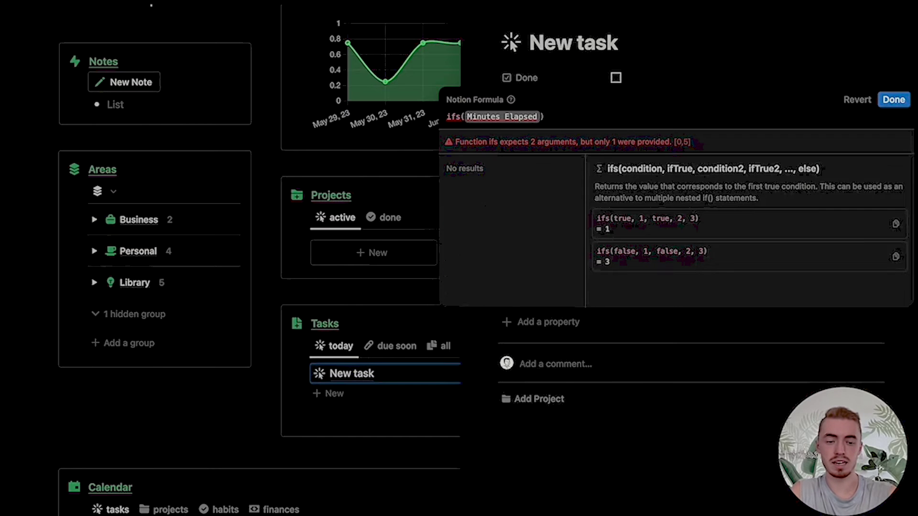
pyautogui.write('0, ""')
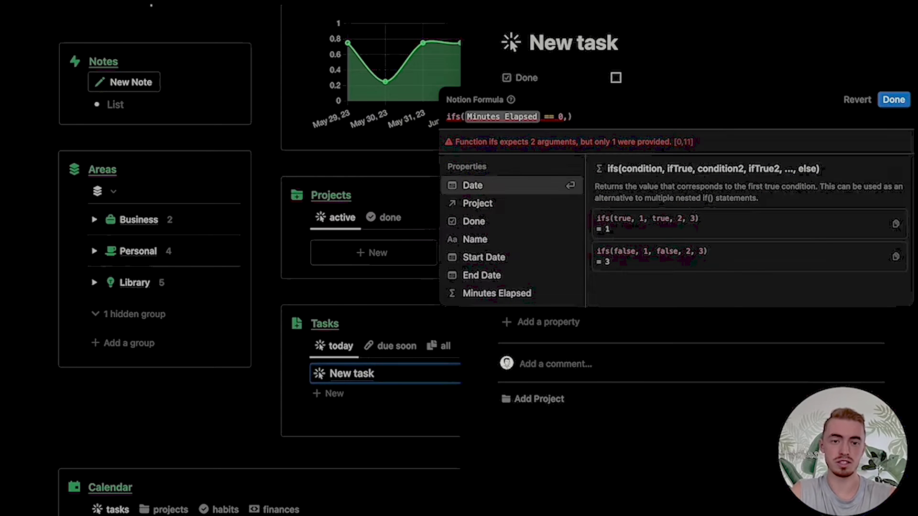
pyautogui.write(',')
# Add a second ifs() condition that returns Minutes Elapsed + " minute" when Minutes Elapsed == 1
pyautogui.hotkey('shift', 'Return')
pyautogui.write('min')
pyautogui.press('Return')
pyautogui.write('== 1')
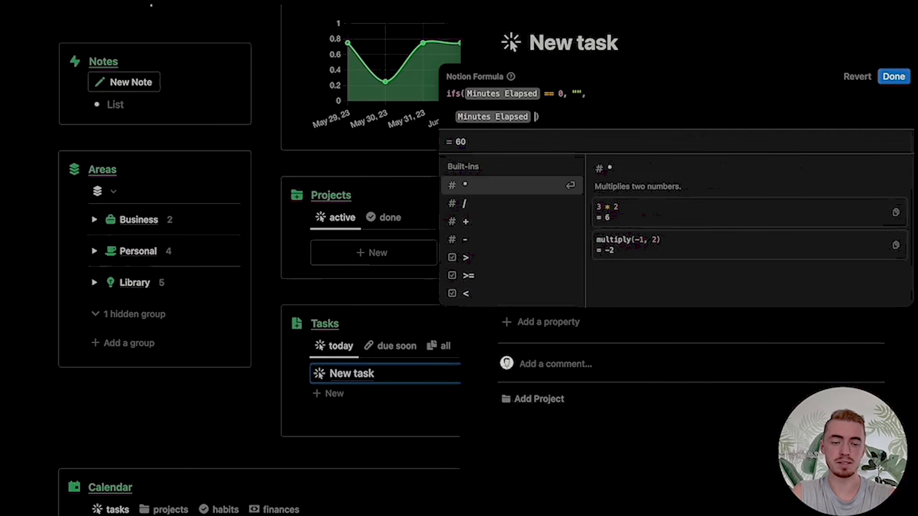
pyautogui.write(', min')
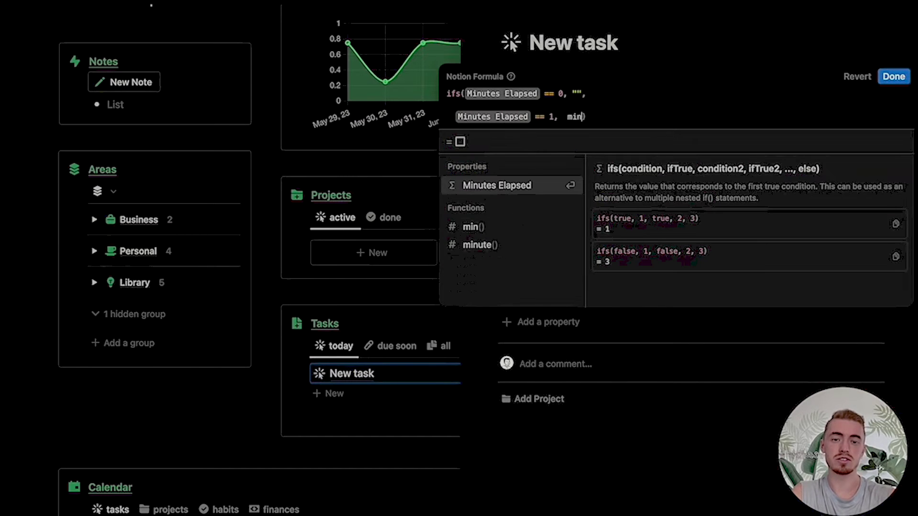
pyautogui.press('Return')
pyautogui.write('+ " minute')
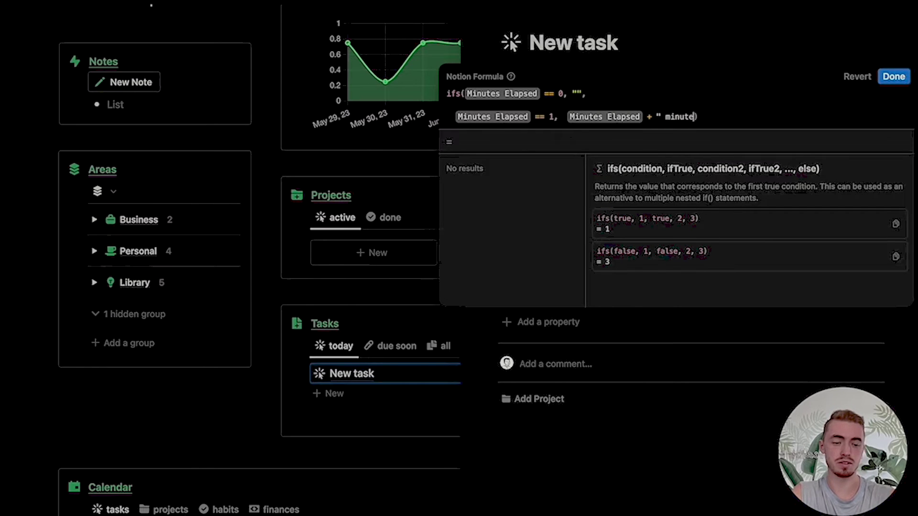
pyautogui.write('",')
# Add a condition on a new formula line that returns Minutes Elapsed + " minutes" when Minutes Elapsed <60
pyautogui.hotkey('shift', 'Return')
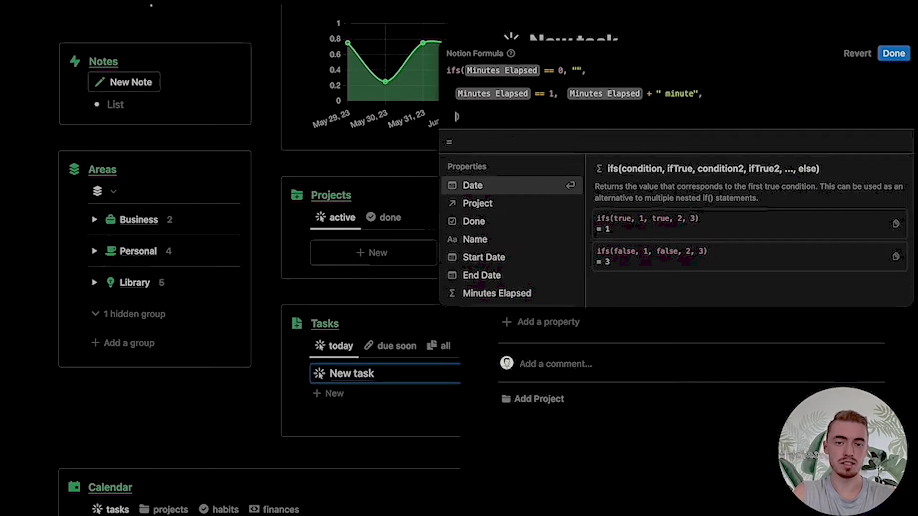
pyautogui.write('min')
pyautogui.press('Return')
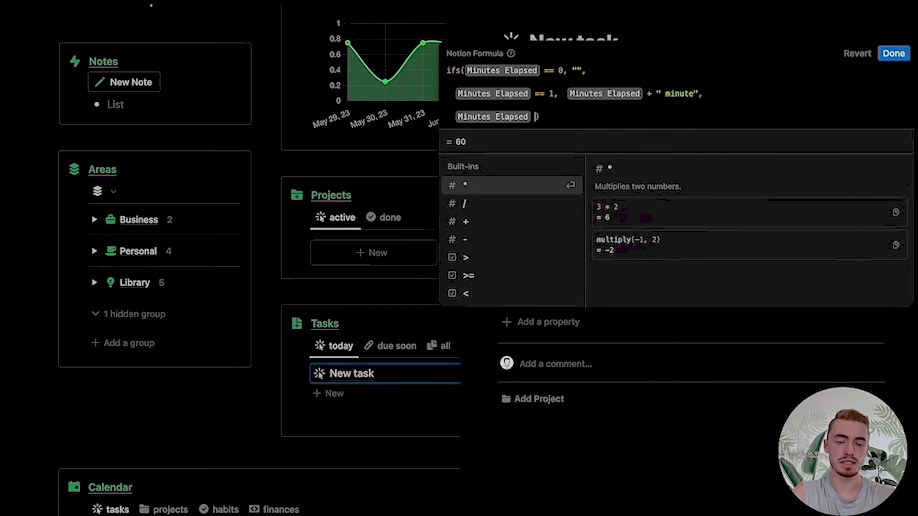
pyautogui.write('<60')
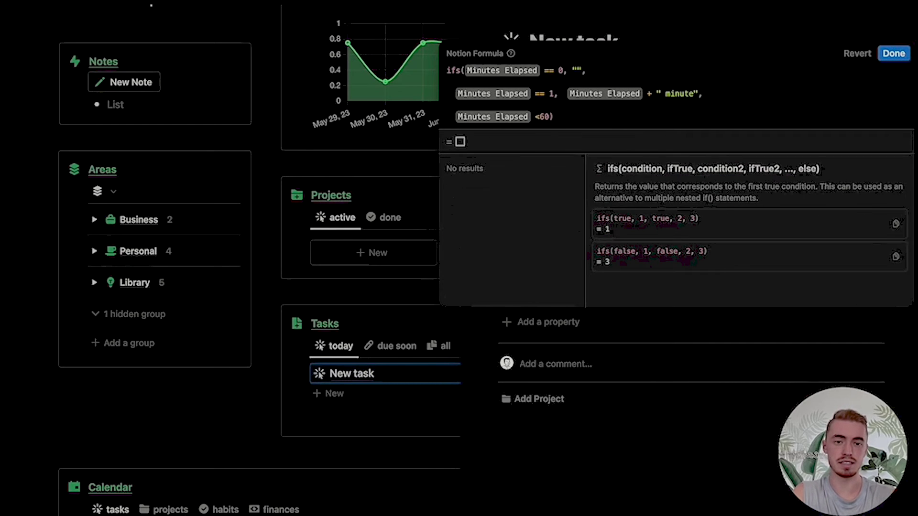
pyautogui.write(', min')
pyautogui.press('Return')
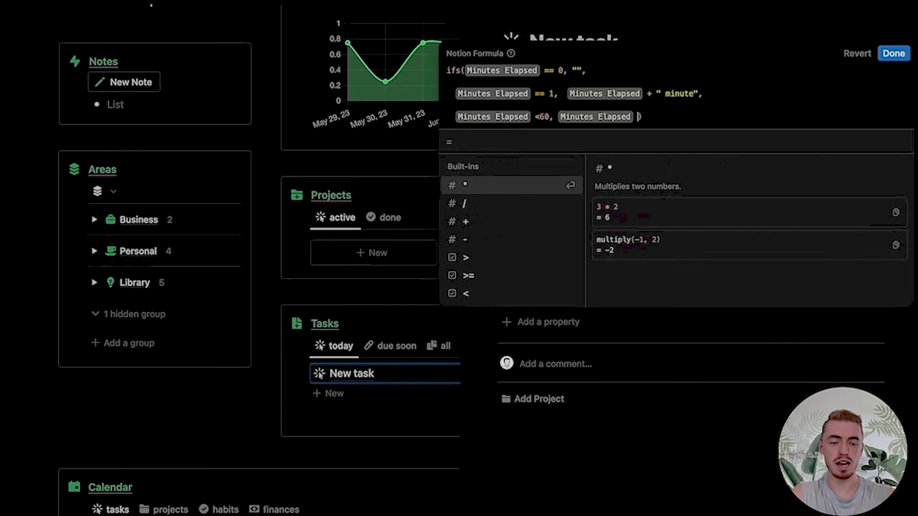
pyautogui.write('+ " minutes",')
# Add a condition on a new formula line that returns Hours Elapsed + " hour" when Hours Elapsed == 1
pyautogui.hotkey('shift', 'Return')
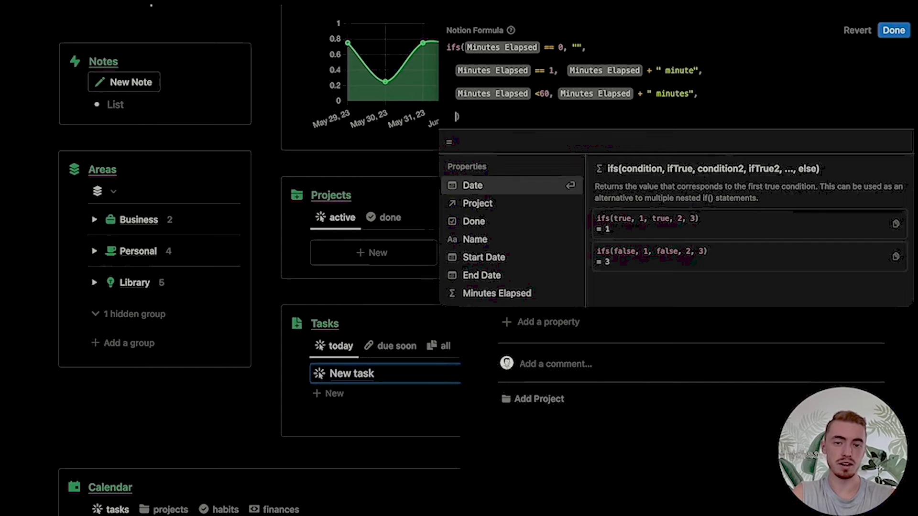
pyautogui.write('ho')
pyautogui.press('Return')
pyautogui.write('== 1')
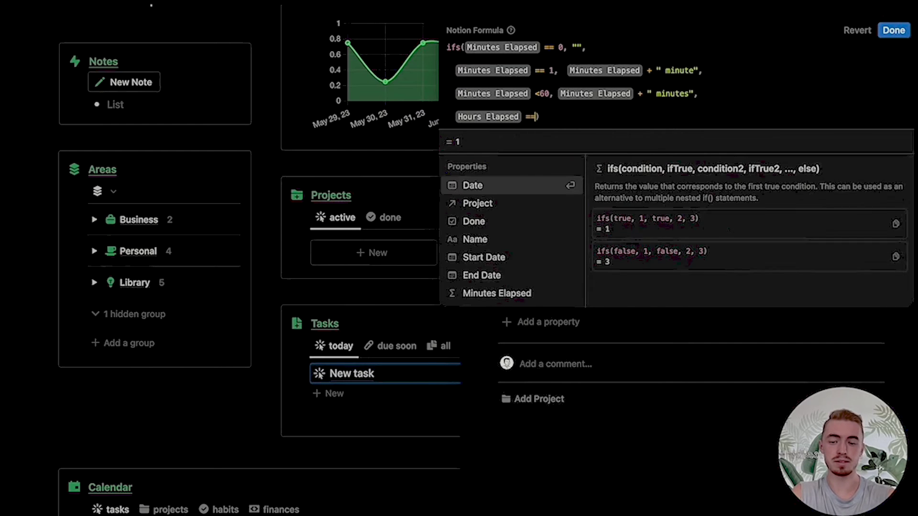
pyautogui.write(', hou')
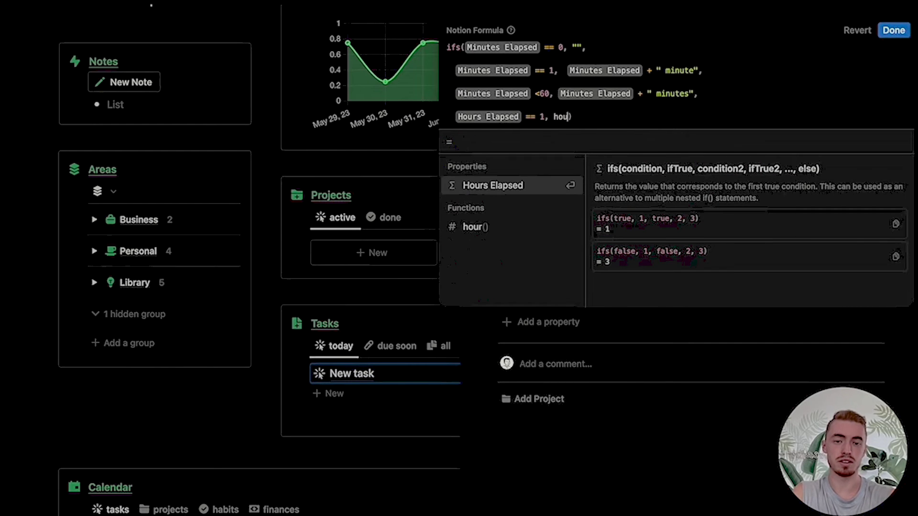
pyautogui.press('Return')
pyautogui.write('+ "')
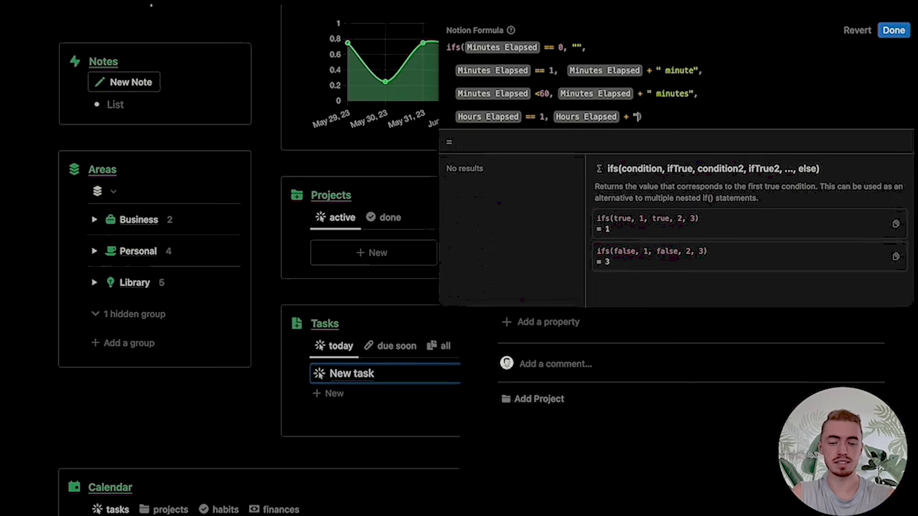
pyautogui.write(' hour",')
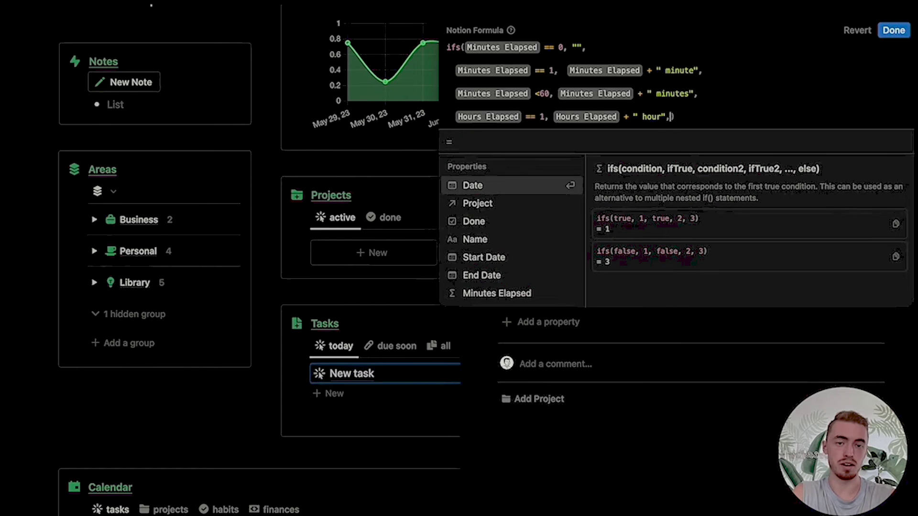
# Add a condition on a new formula line that returns Hours Elapsed + " hours" when Hours Elapsed < 24
pyautogui.hotkey('shift', 'Return')
pyautogui.write('hou')
pyautogui.press('Return')
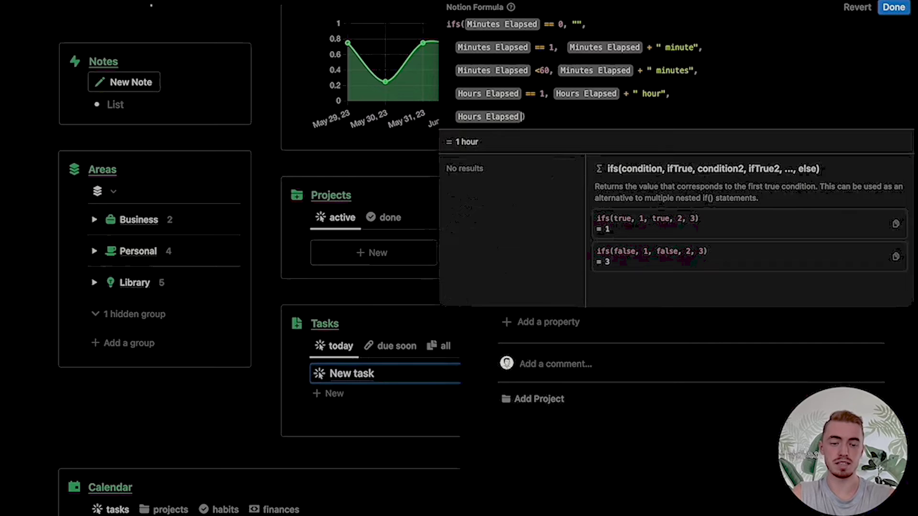
pyautogui.write('<24')
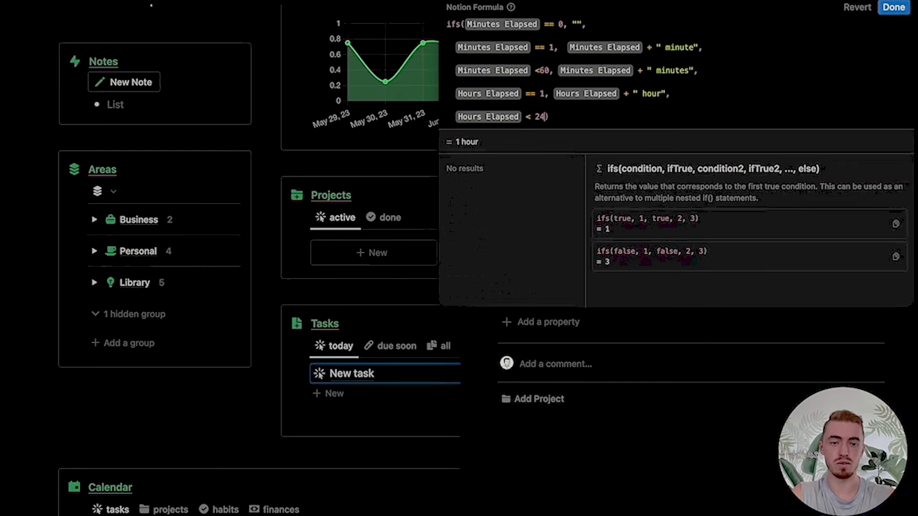
pyautogui.write(', hou')
pyautogui.press('Return')
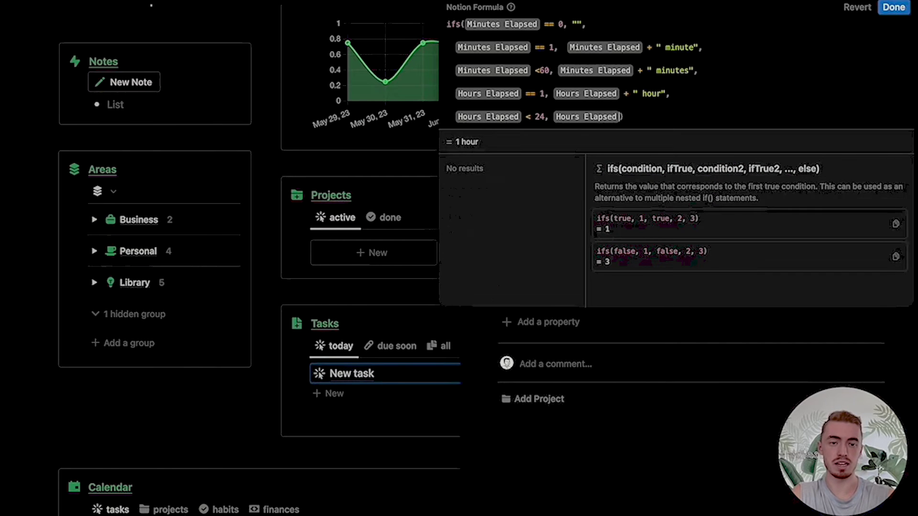
pyautogui.write('+ " hours",')
# Add a condition on a new formula line that returns Days Elapsed + " days" when Days Elapsed > 1
pyautogui.press('Return')
pyautogui.write('days')
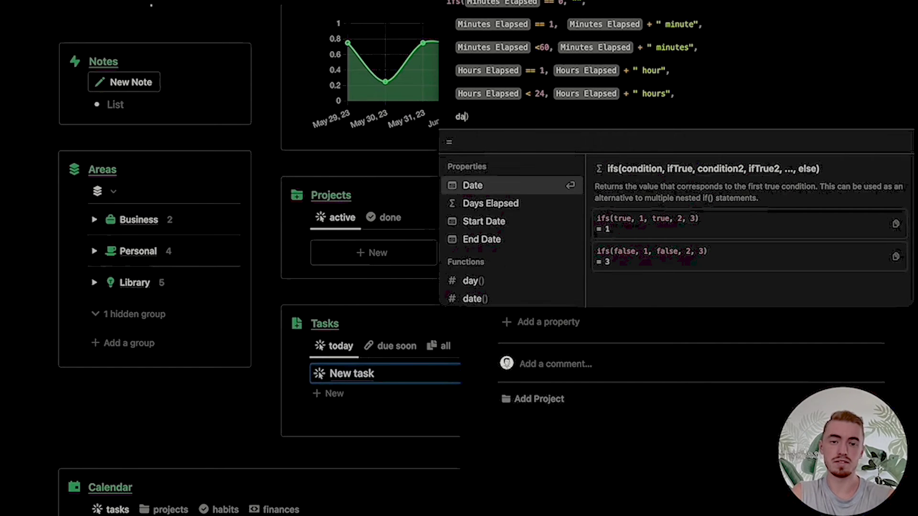
pyautogui.press('Return')
pyautogui.write('> 1')
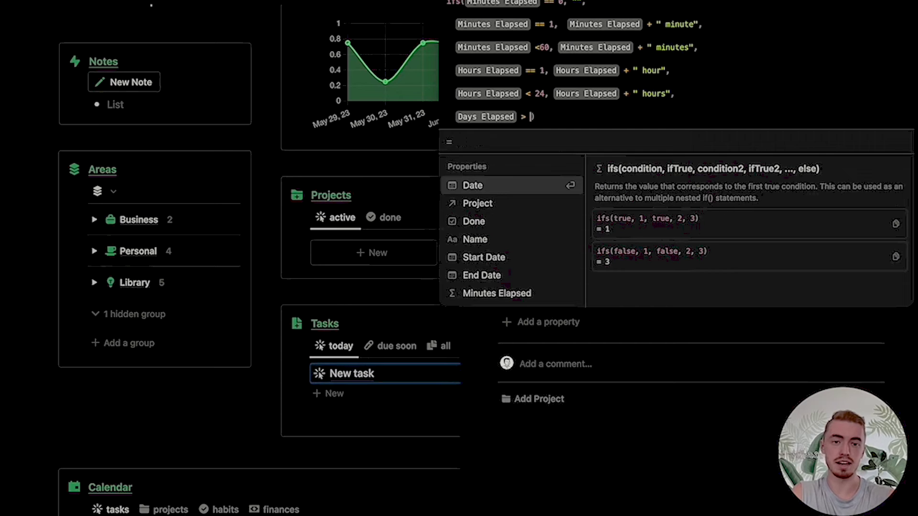
pyautogui.write(', day')
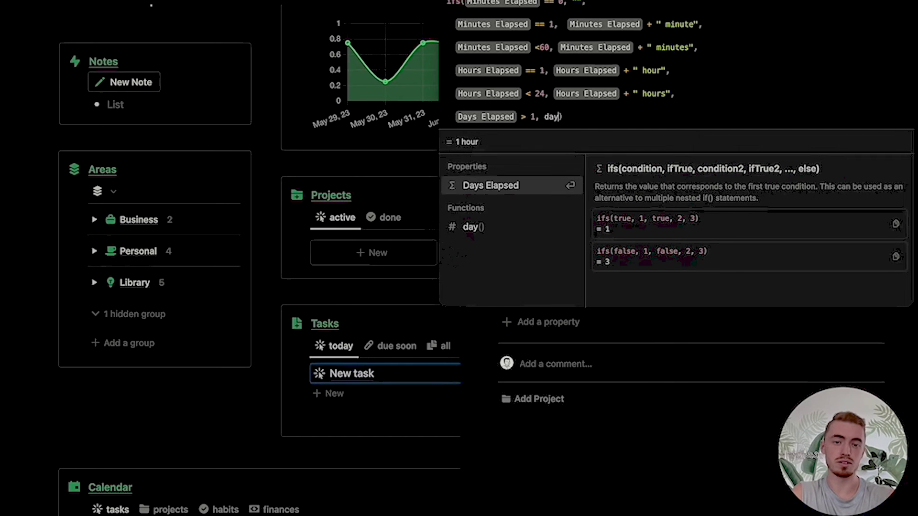
pyautogui.press('Return')
pyautogui.write('+ " days"')
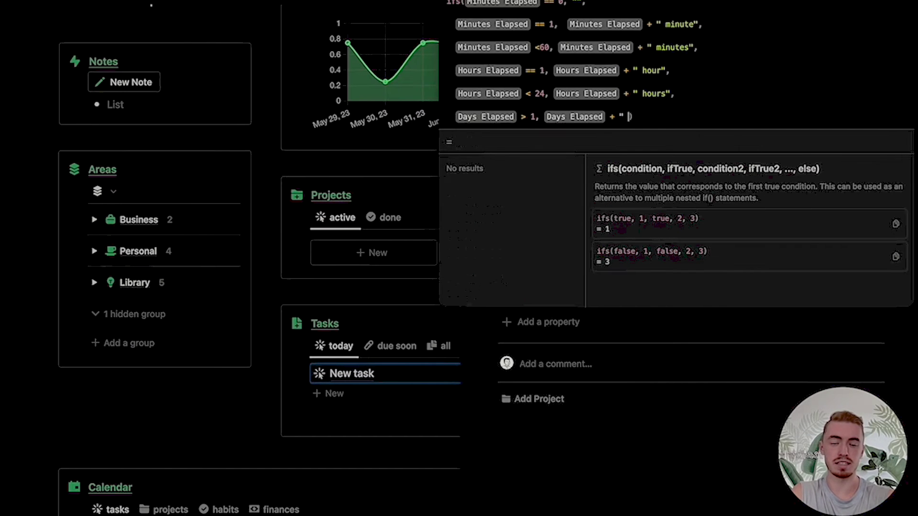
# Add a last condition that returns Days Elapsed + " day" when Days Elapsed == 1, and save the formula
pyautogui.write(',')
pyautogui.hotkey('shift', 'Return')
pyautogui.write('day')
pyautogui.press('Return')
pyautogui.write('== 1, day')
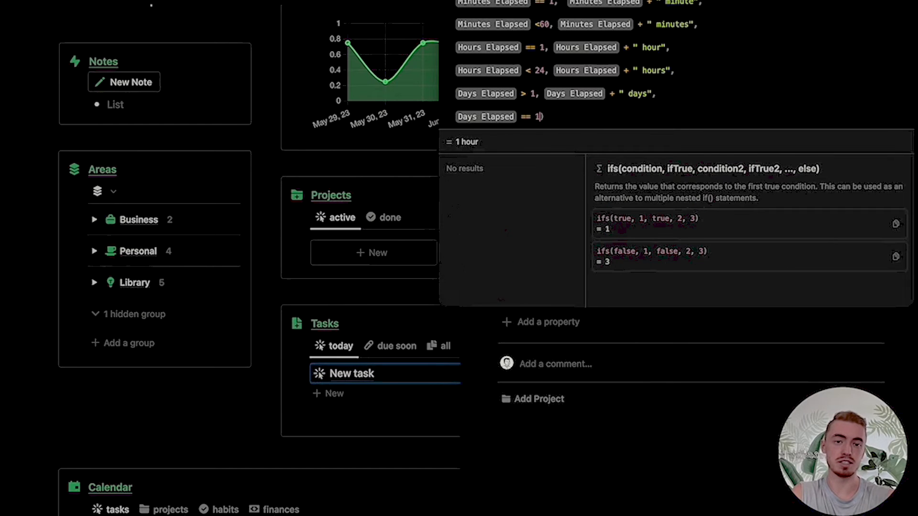
pyautogui.press('Return')
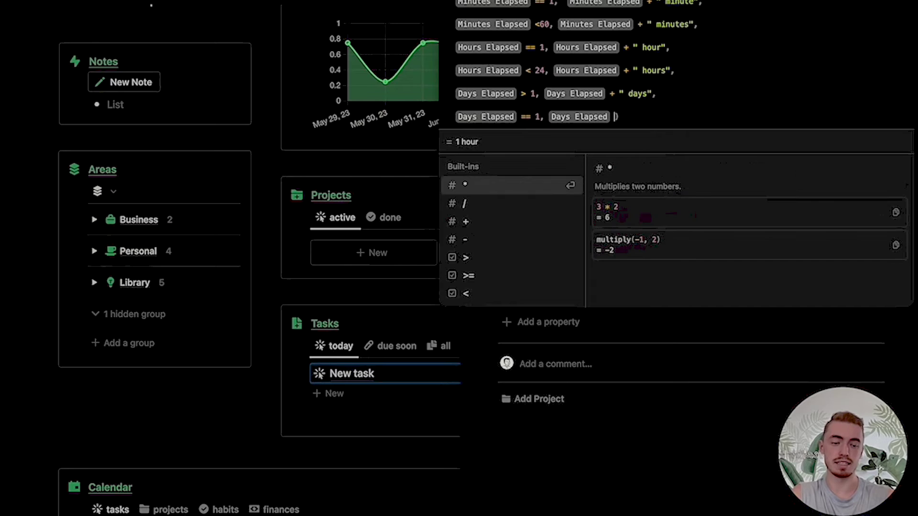
pyautogui.write('+ " day')
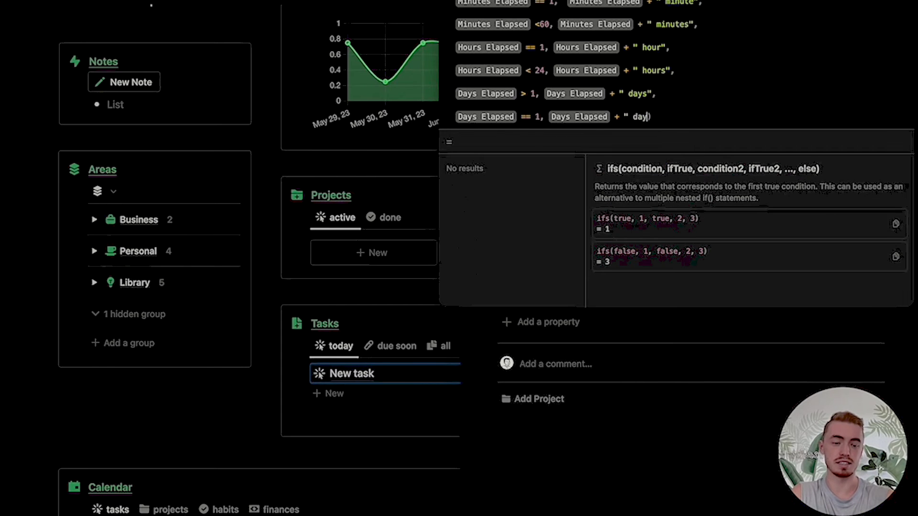
pyautogui.write('"')
pyautogui.click(893, 181)
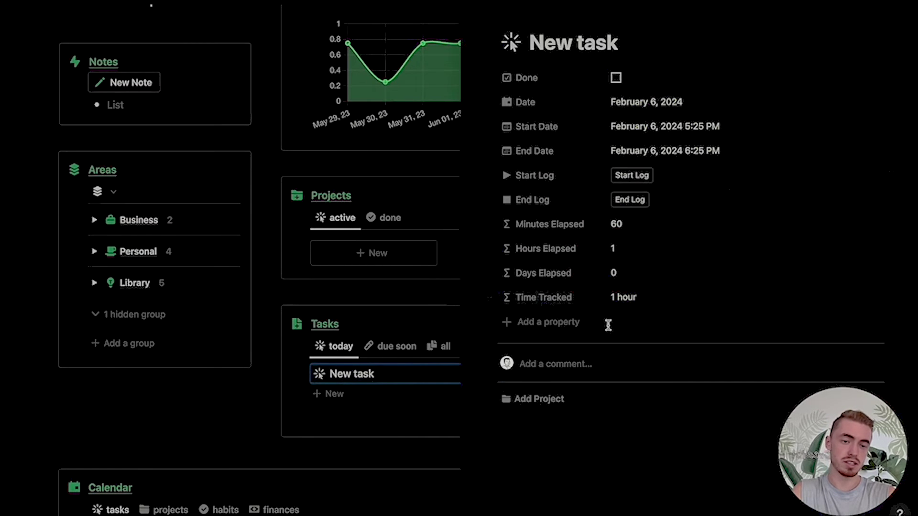
# Set the time of the task's End Date to 7:25 PM
pyautogui.click(698, 152)
pyautogui.click(702, 184)
pyautogui.press('BackSpace')
pyautogui.write('7')
pyautogui.press('Return')
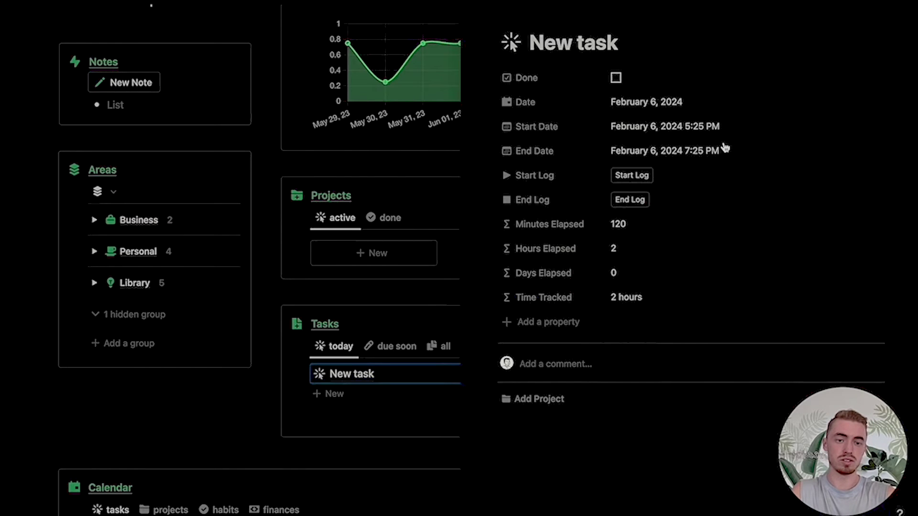
# Set the day of the task's End Date to February 8, 2024
pyautogui.click(705, 154)
pyautogui.click(691, 264)
pyautogui.click(722, 157)
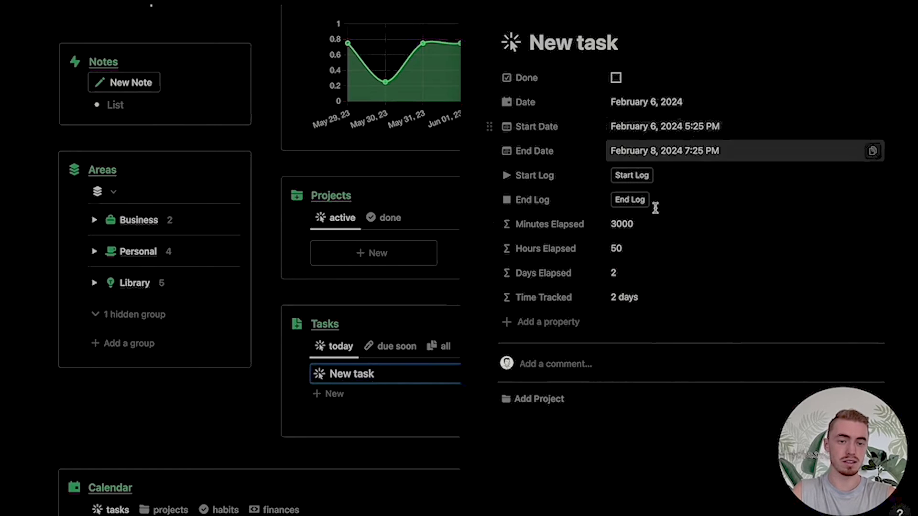
# In the Time Tracked formula, append .style("b", "red") to the " minute" text
pyautogui.click(686, 301)
pyautogui.click(699, 222)
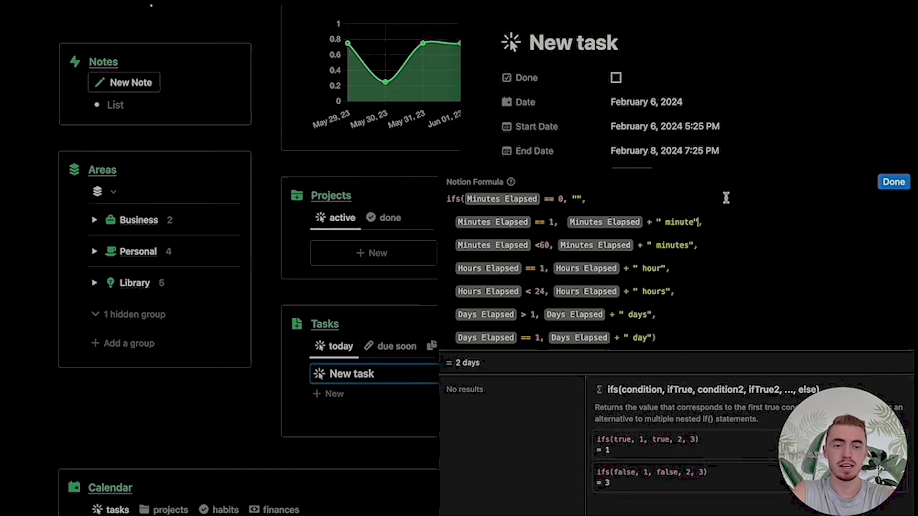
pyautogui.write('.sty')
pyautogui.press('Return')
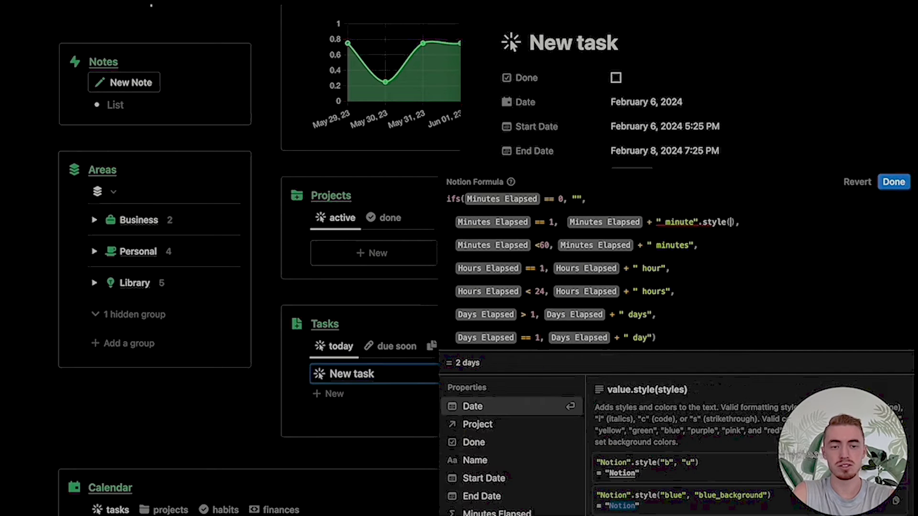
pyautogui.write('"b"')
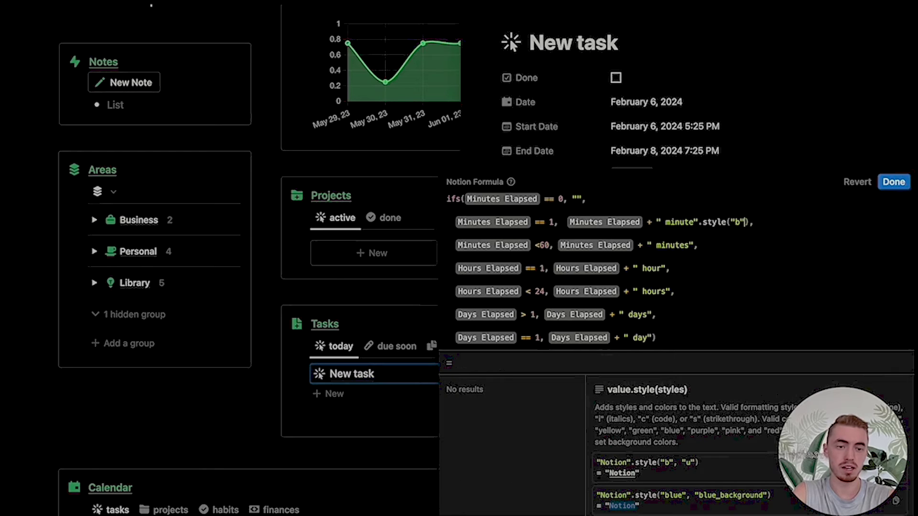
pyautogui.write(', "')
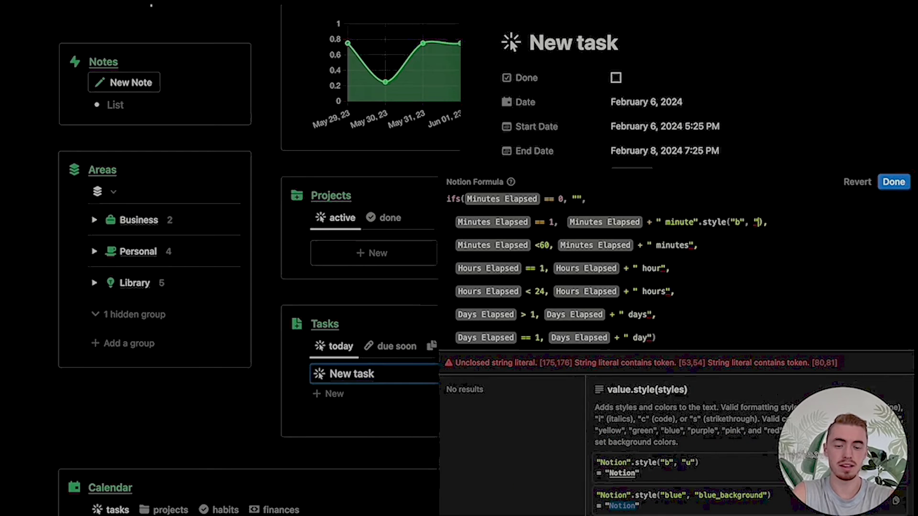
pyautogui.write('red")')
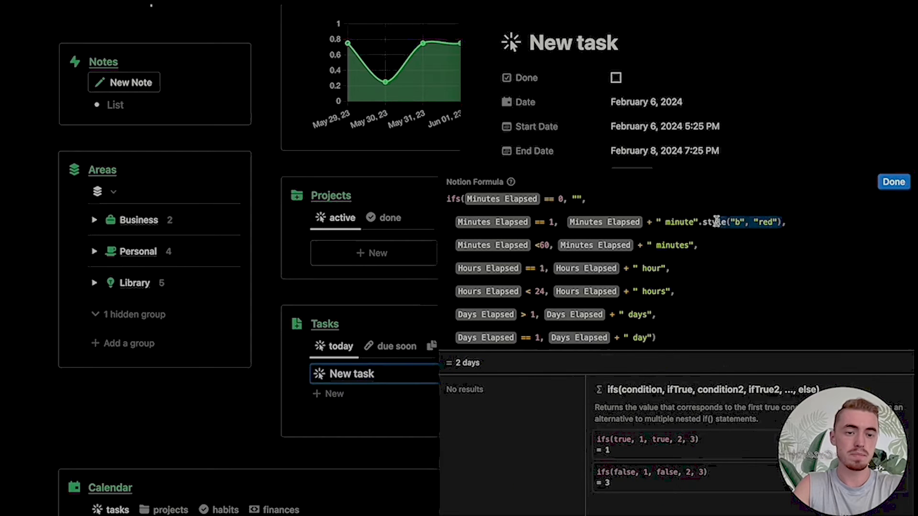
# Copy .style("b", "red") to the " minutes", " hour", " hours", " days" and " day" texts, and save the formula
pyautogui.click(701, 220)
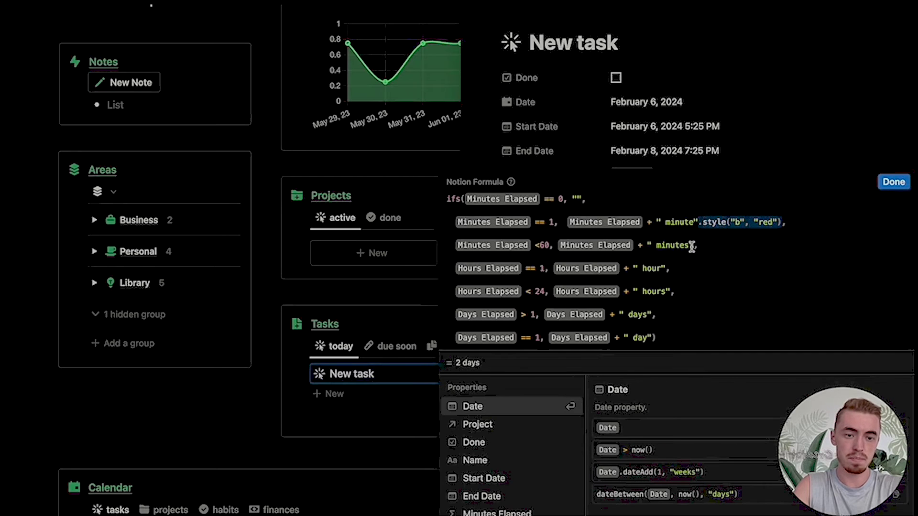
pyautogui.click(692, 245)
pyautogui.write('.style("b", "red")')
pyautogui.click(669, 269)
pyautogui.write('.style("b", "red")')
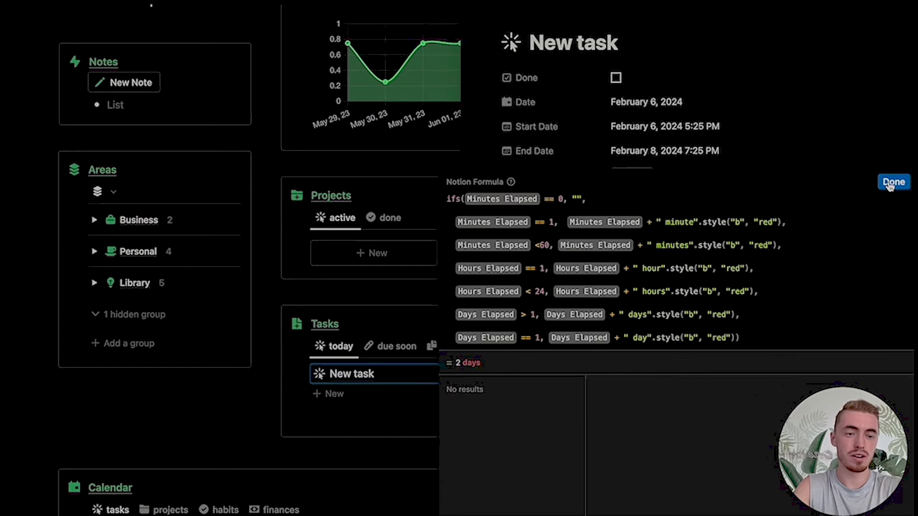
pyautogui.click(893, 182)
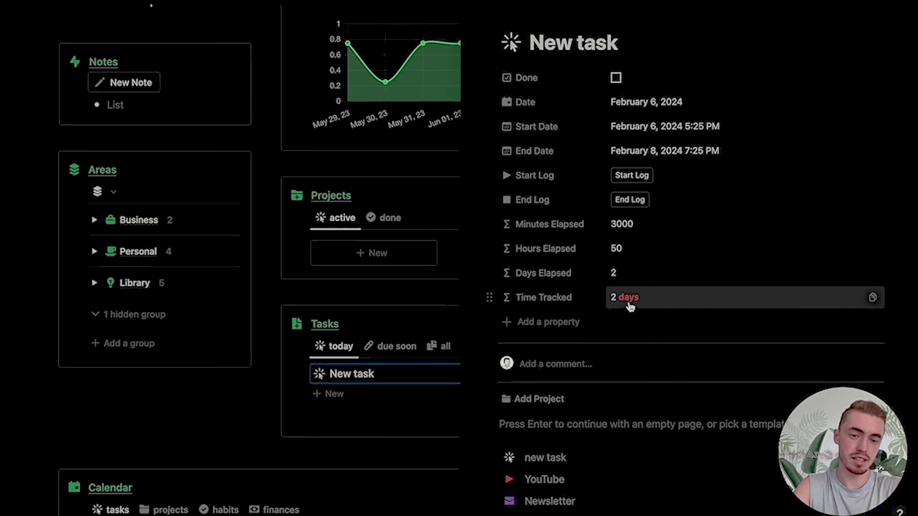
# Set the day of the task's End Date to February 6, 2024
pyautogui.click(666, 151)
pyautogui.click(651, 264)
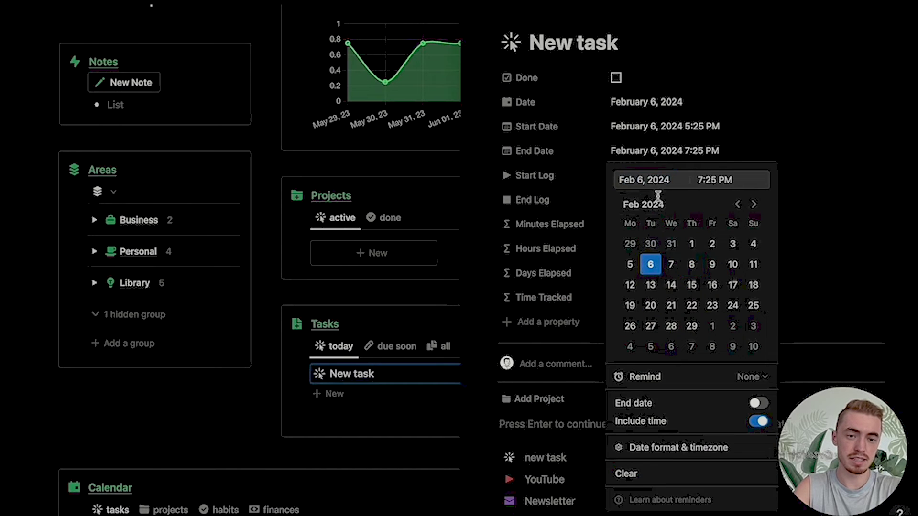
pyautogui.press('Escape')
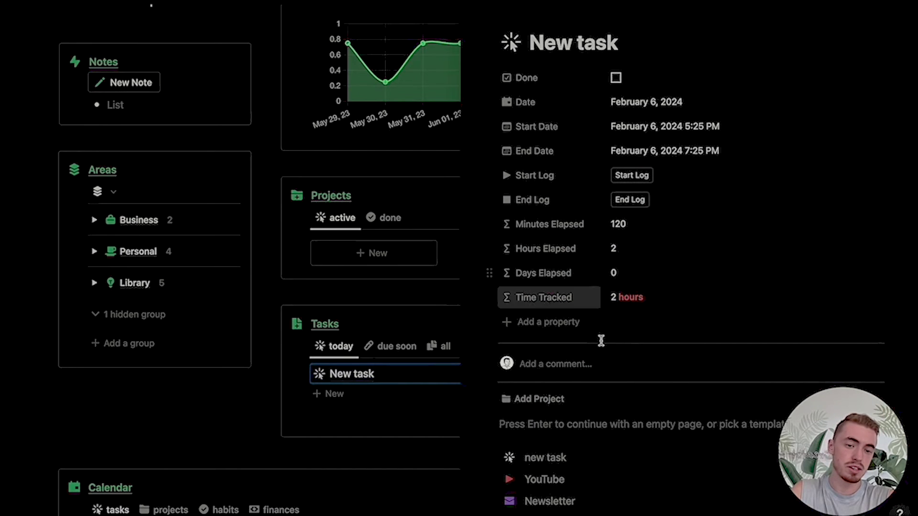
# Mark the task as Done, add an empty line above the ifs block in the Time Tracked formula, and indent the whole block
pyautogui.click(616, 77)
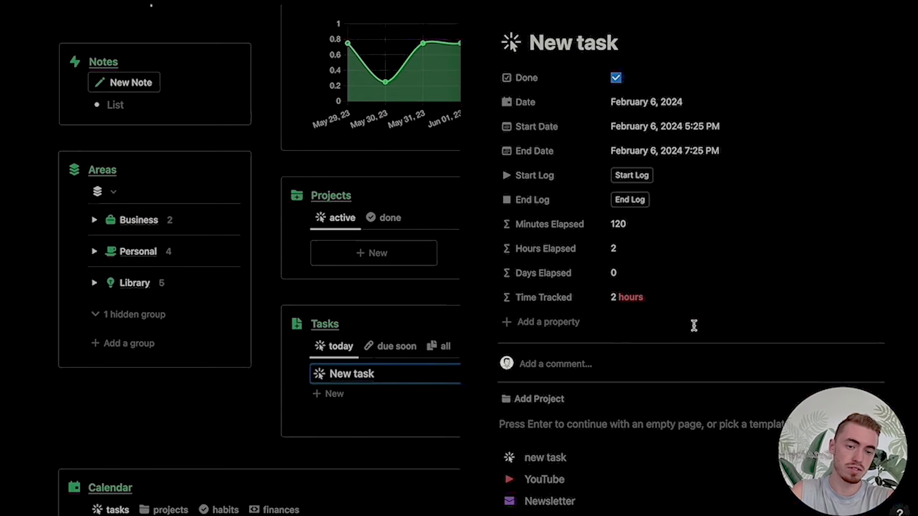
pyautogui.click(640, 298)
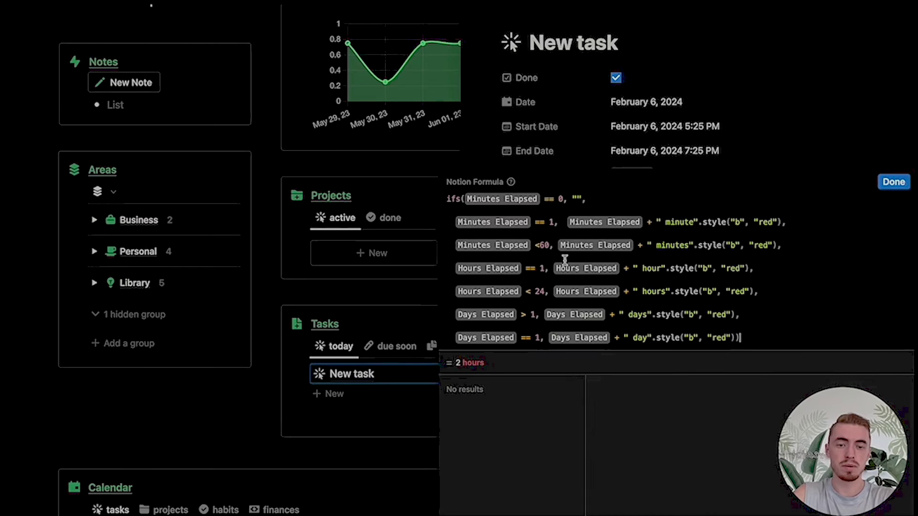
pyautogui.press('Return')
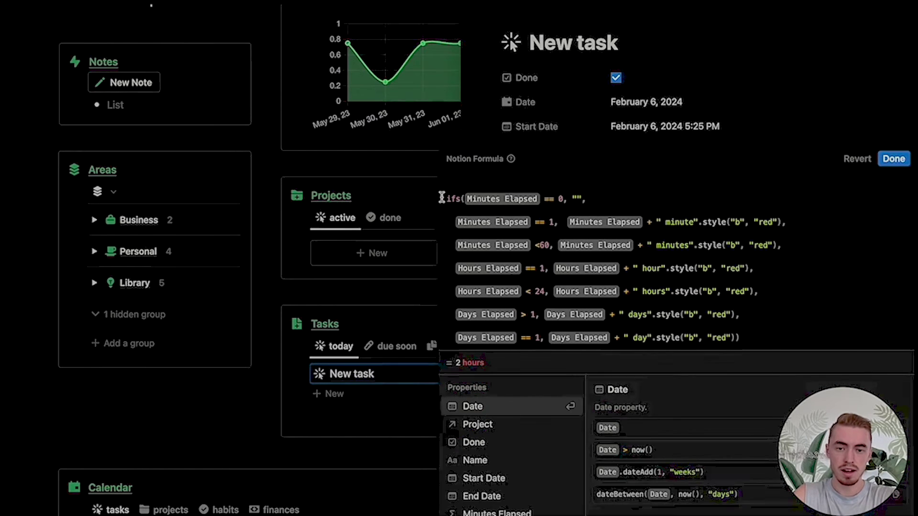
pyautogui.moveTo(446, 197); pyautogui.dragTo(779, 359)
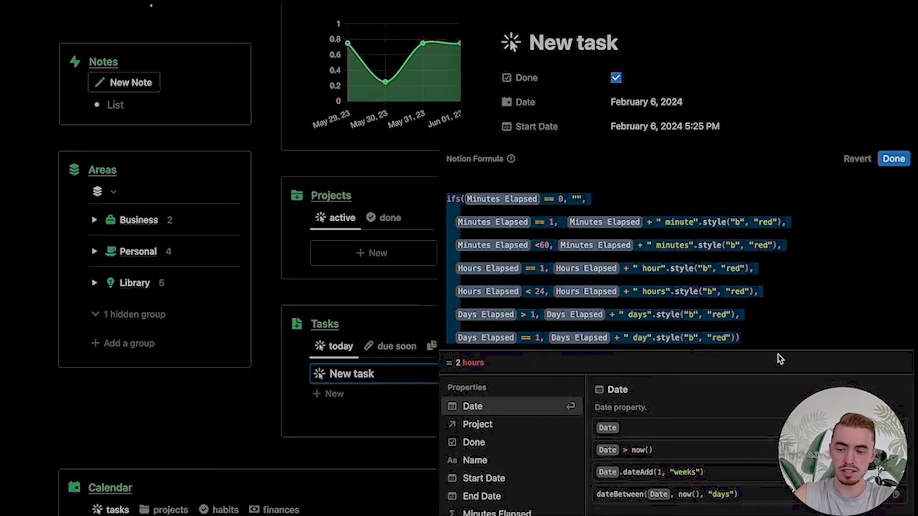
pyautogui.press('Tab')
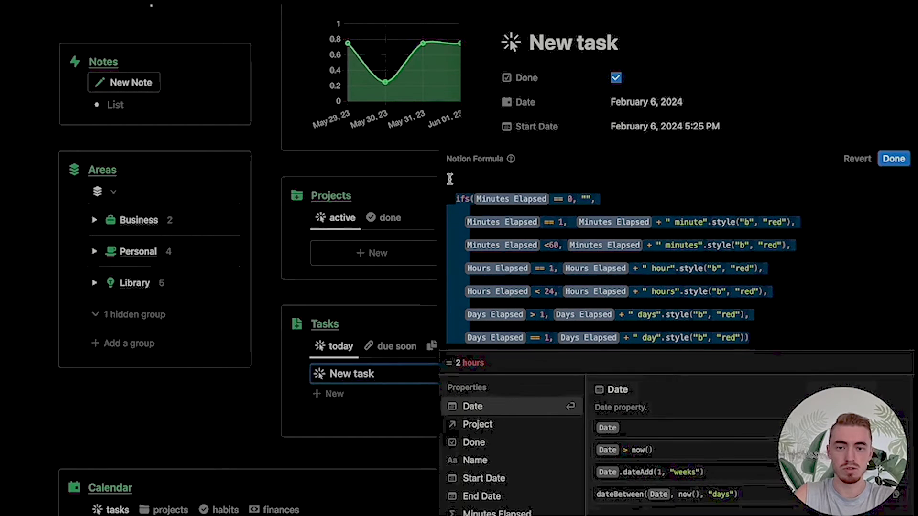
# Wrap the ifs block in if(Done == false, …), with a comma after the block and the closing parenthesis on its own line
pyautogui.click(476, 181)
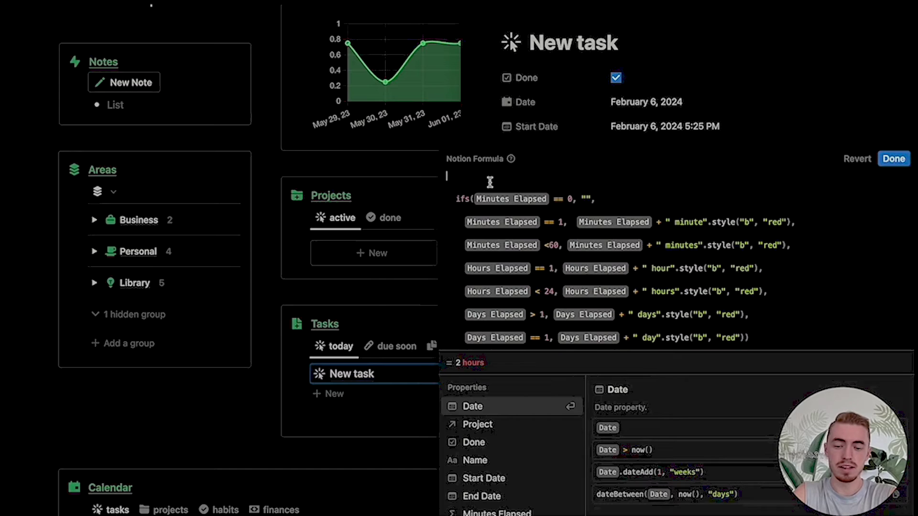
pyautogui.write('if(')
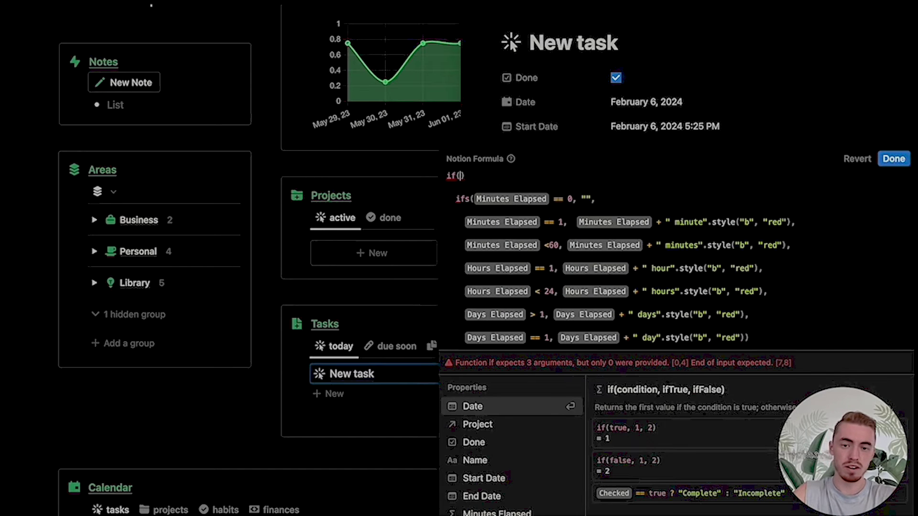
pyautogui.press('Delete')
pyautogui.click(779, 338)
pyautogui.press('Return')
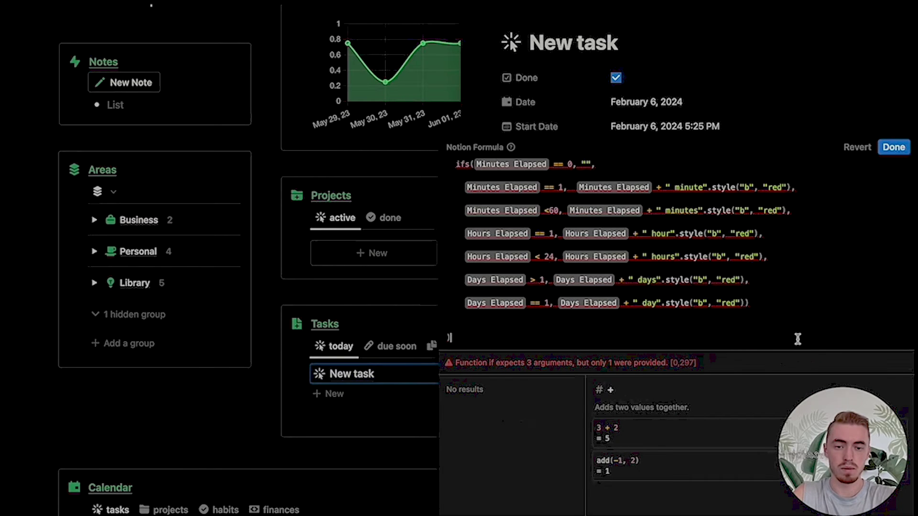
pyautogui.write(')')
pyautogui.write('Done')
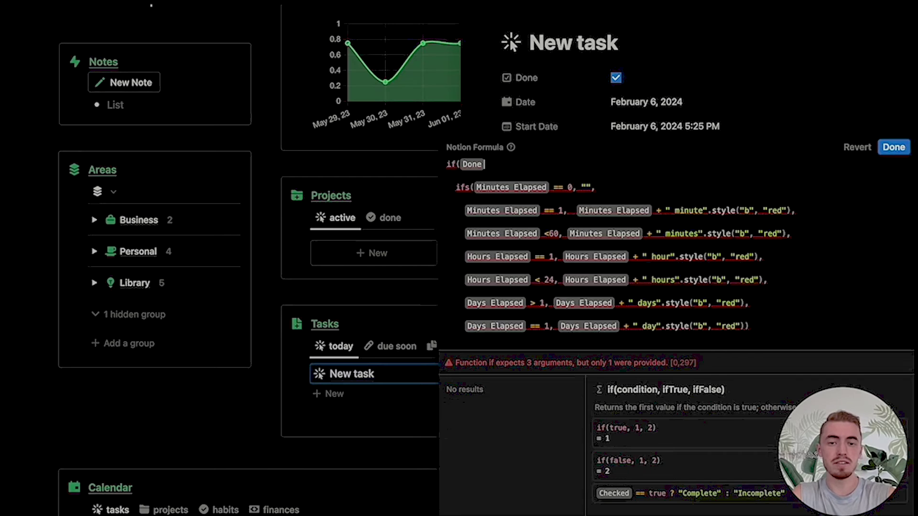
pyautogui.write(' == false')
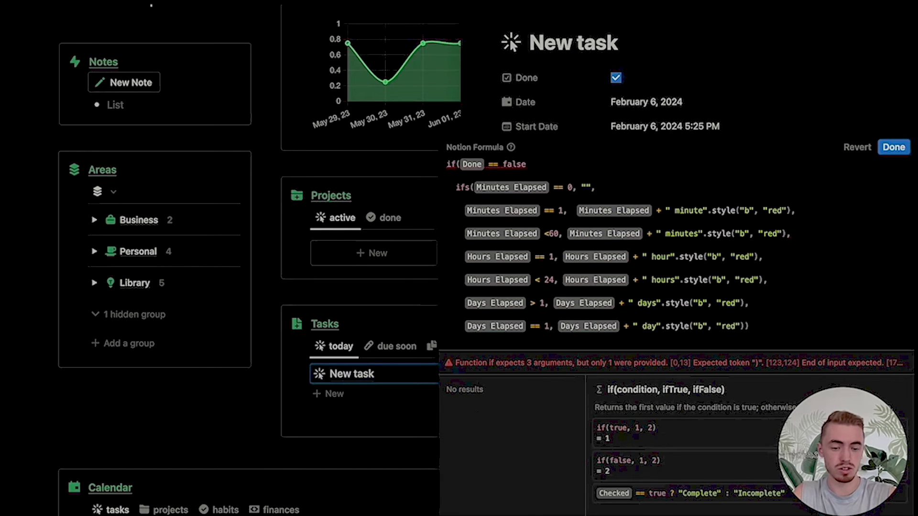
pyautogui.write(',')
pyautogui.scroll(-1, 600, 286)
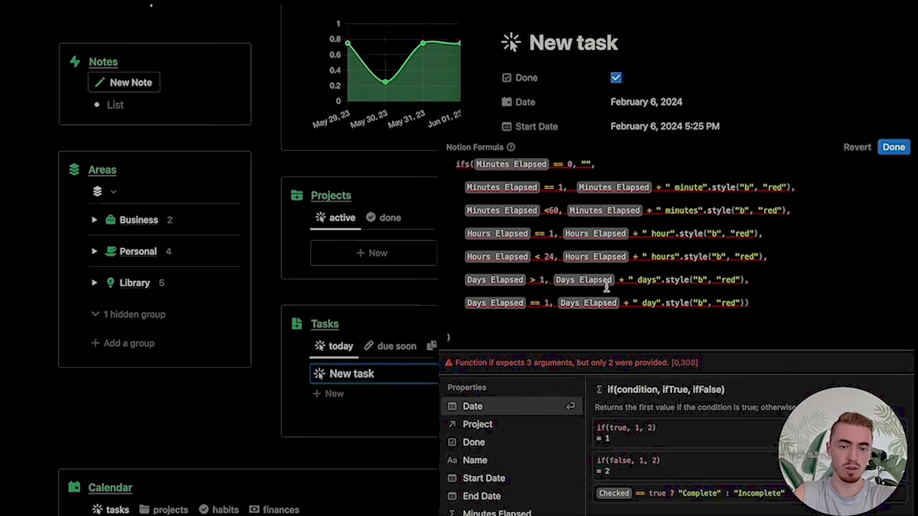
pyautogui.write(',')
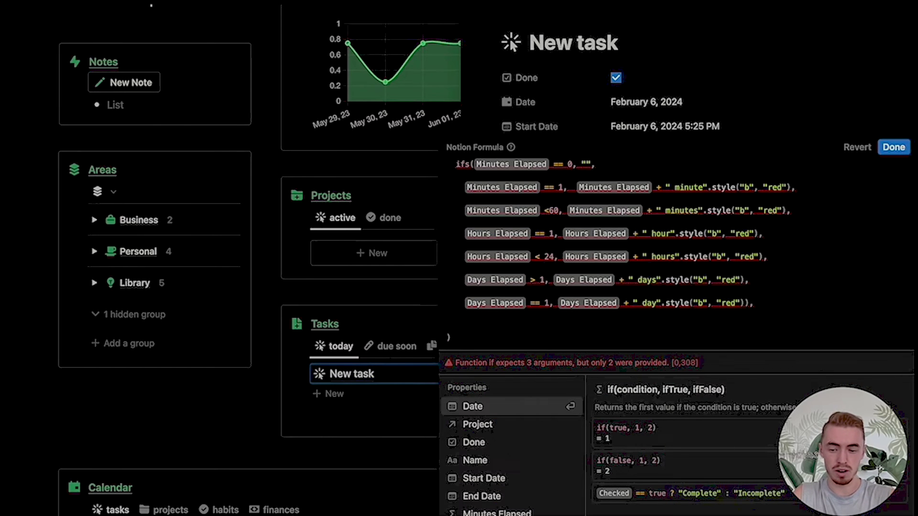
# Add the comment /*Uncompleted Section*/ on its own line directly above the ifs block
pyautogui.scroll(-1, 618, 263)
pyautogui.scroll(3, 617, 263)
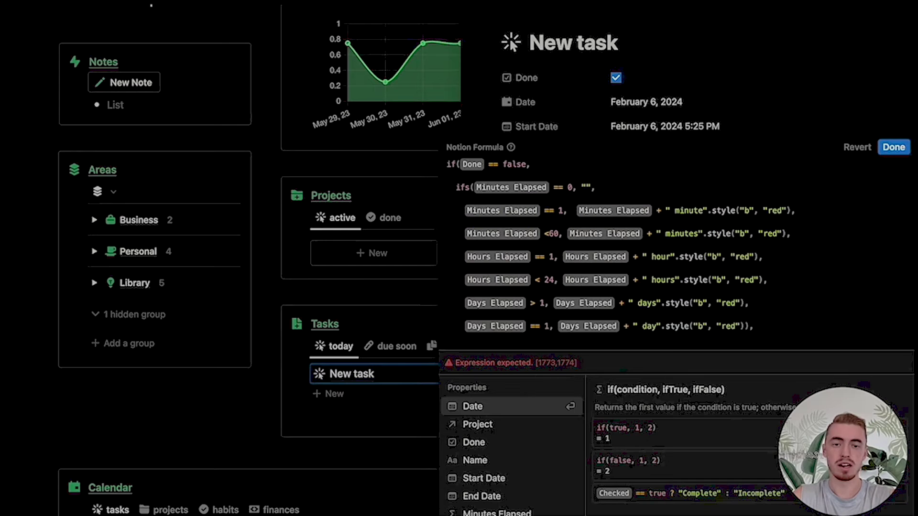
pyautogui.click(529, 164)
pyautogui.press('Return')
pyautogui.write('/*Uncompleted Section*/')
# Copy the section comment below the ifs block, before the closing parenthesis, and change the copy to /*Completed Section*/
pyautogui.moveTo(556, 198); pyautogui.dragTo(445, 197)
pyautogui.hotkey('ctrl', 'c')
pyautogui.scroll(-3, 468, 296)
pyautogui.click(447, 310)
pyautogui.hotkey('ctrl', 'v')
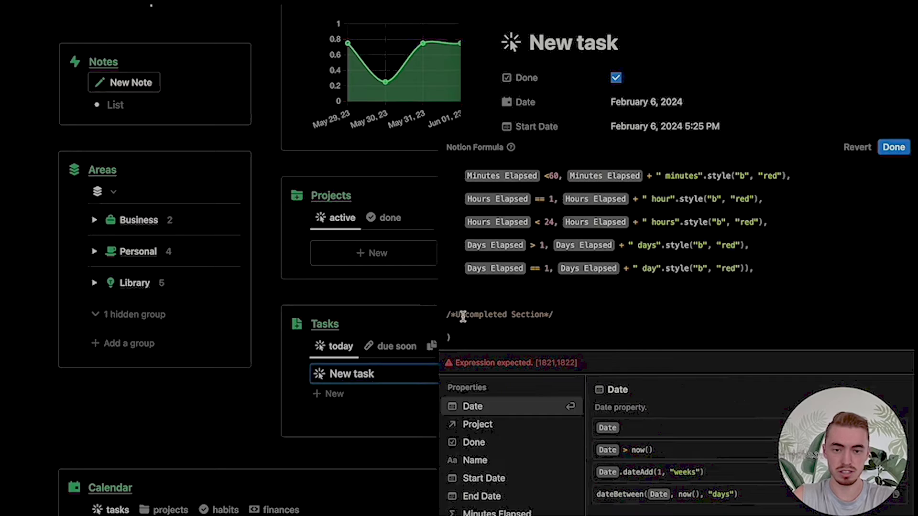
pyautogui.click(460, 314)
pyautogui.press('BackSpace')
pyautogui.press('Delete')
pyautogui.press('Delete')
pyautogui.write('C')
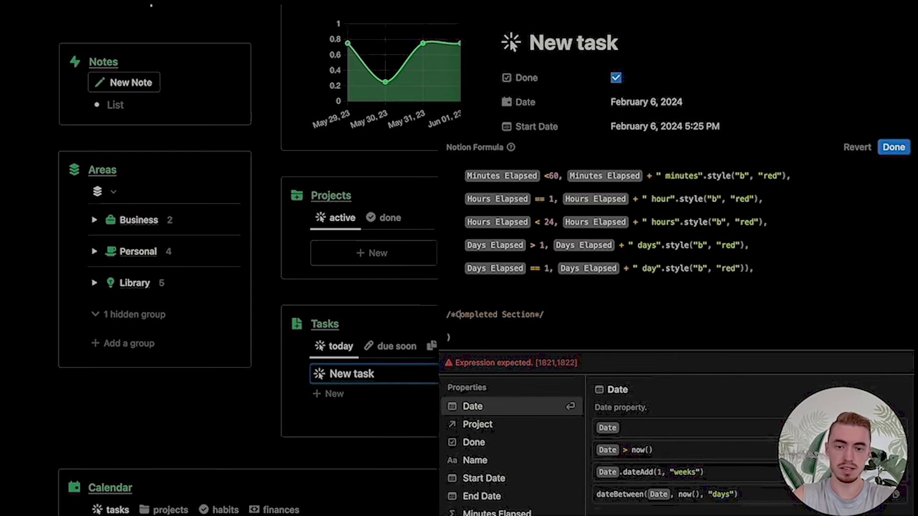
# Copy the entire ifs block from the Uncompleted Section into the line below the /*Completed Section*/ comment
pyautogui.write('if')
pyautogui.scroll(2, 518, 276)
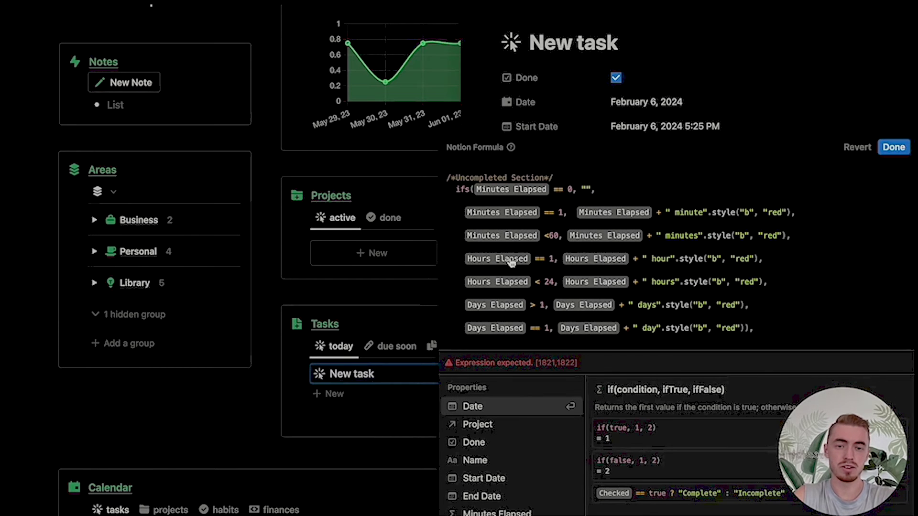
pyautogui.moveTo(450, 187); pyautogui.dragTo(746, 329)
pyautogui.hotkey('ctrl', 'c')
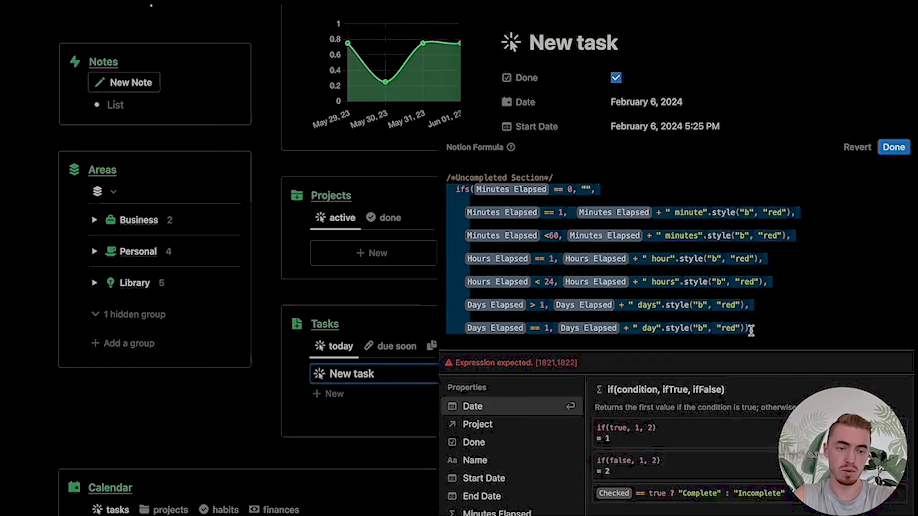
pyautogui.scroll(-3, 750, 328)
pyautogui.click(602, 317)
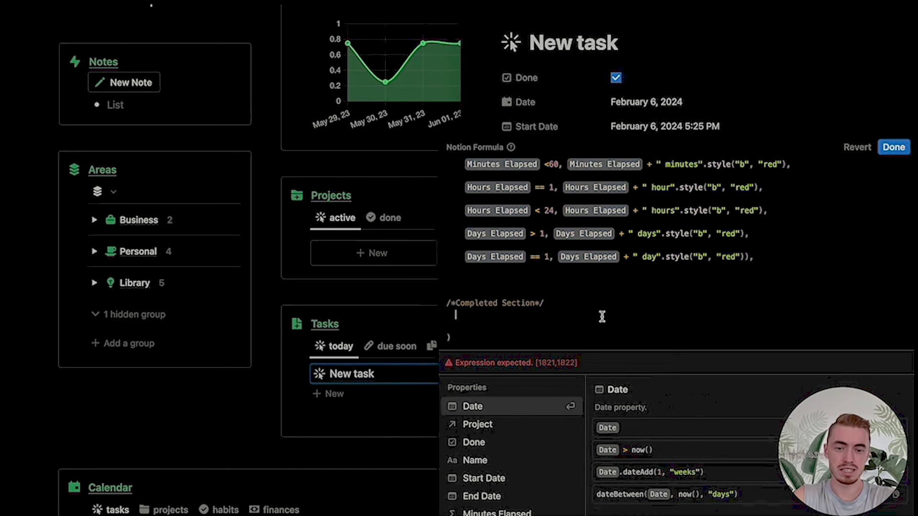
pyautogui.hotkey('ctrl', 'v')
# Remove .style("b", "red") from every unit text in the Completed Section's ifs block
pyautogui.moveTo(709, 212); pyautogui.dragTo(794, 212)
pyautogui.press('BackSpace')
pyautogui.moveTo(703, 235); pyautogui.dragTo(783, 235)
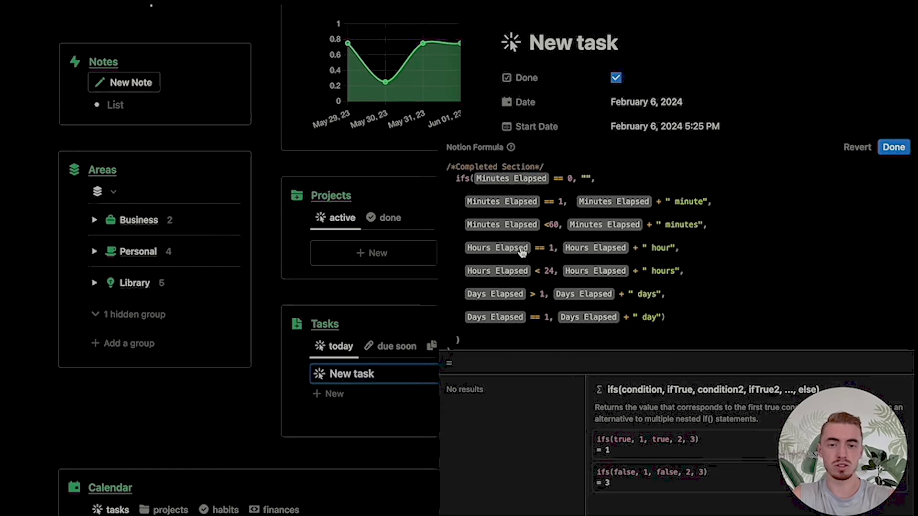
# Enclose the Completed Section's ifs in parentheses with .style("b", "green") appended, save the formula, and test it by toggling Done off and on
pyautogui.click(457, 179)
pyautogui.write('(')
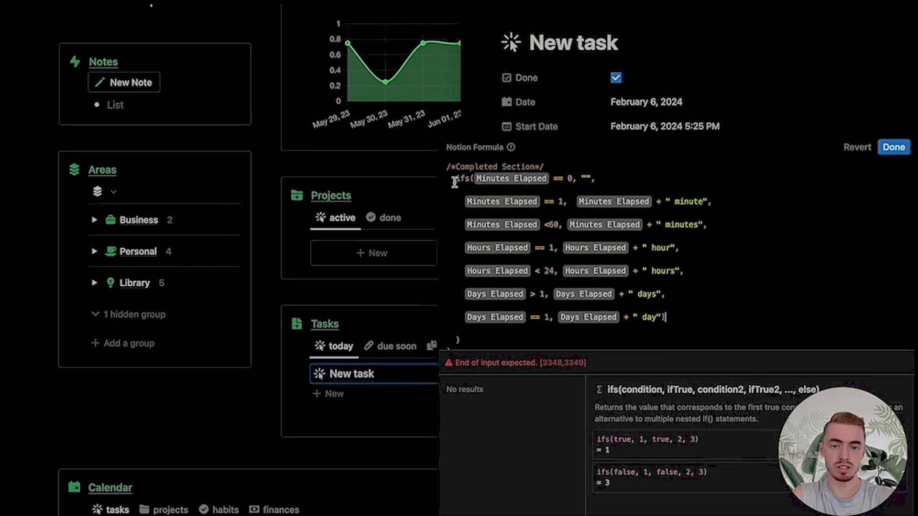
pyautogui.click(680, 319)
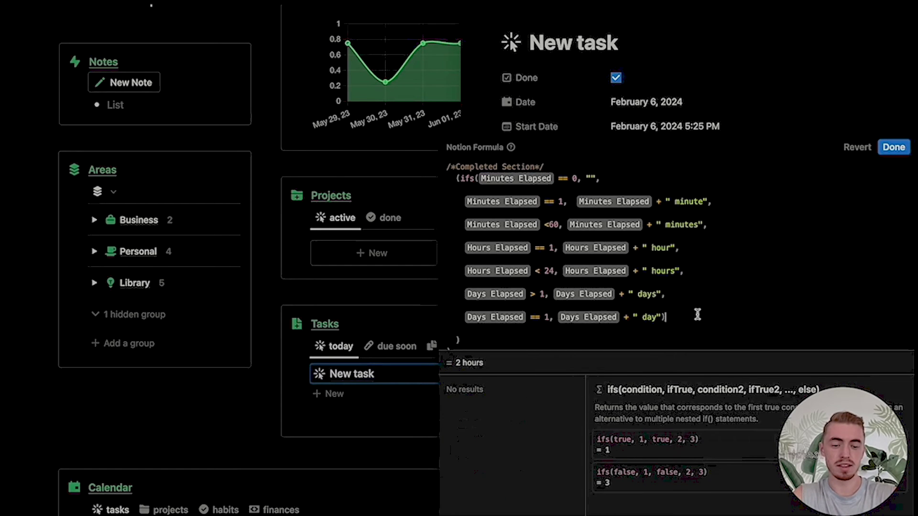
pyautogui.write('.style(')
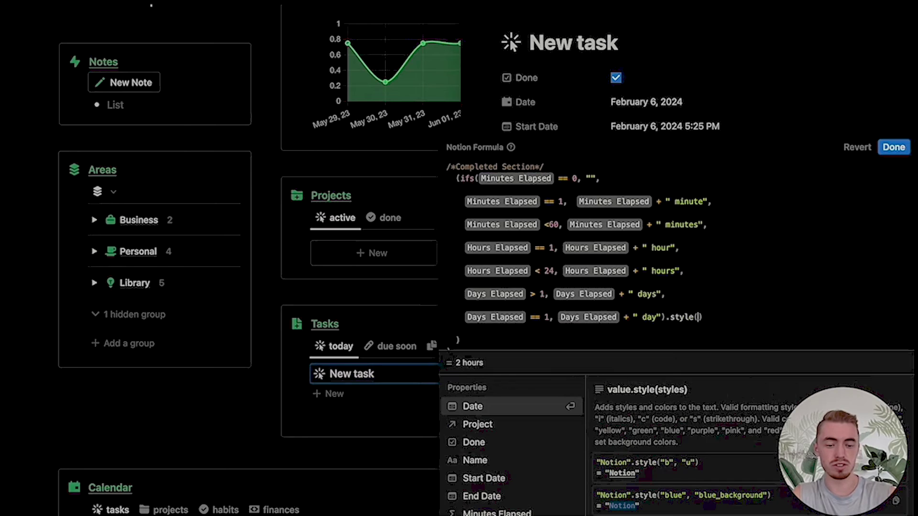
pyautogui.write('"b", "green')
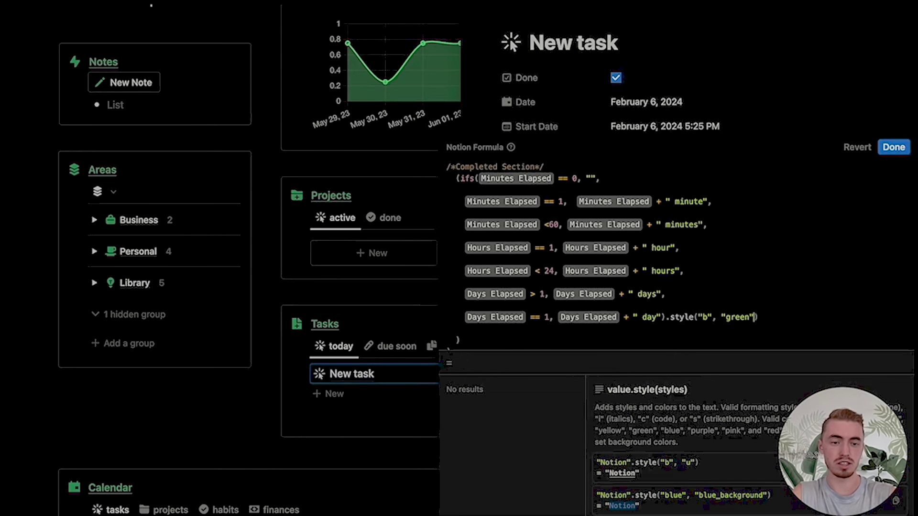
pyautogui.click(893, 147)
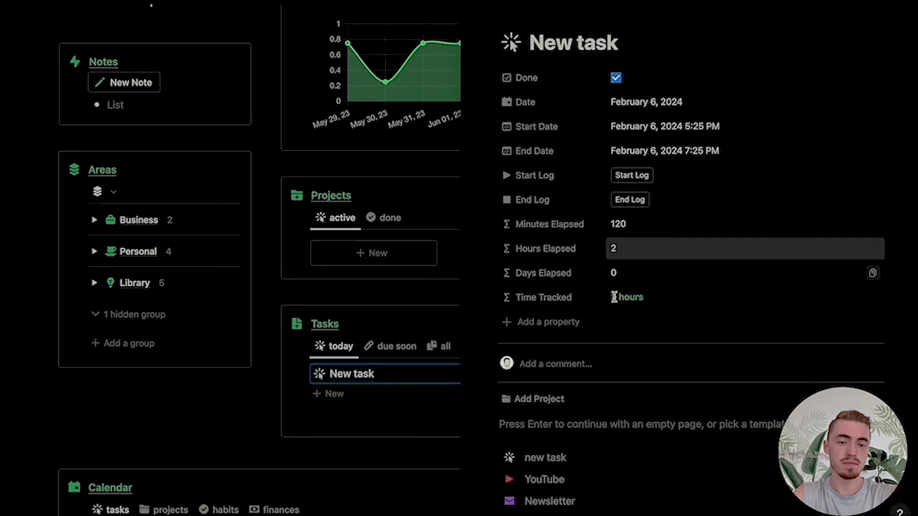
pyautogui.click(620, 79)
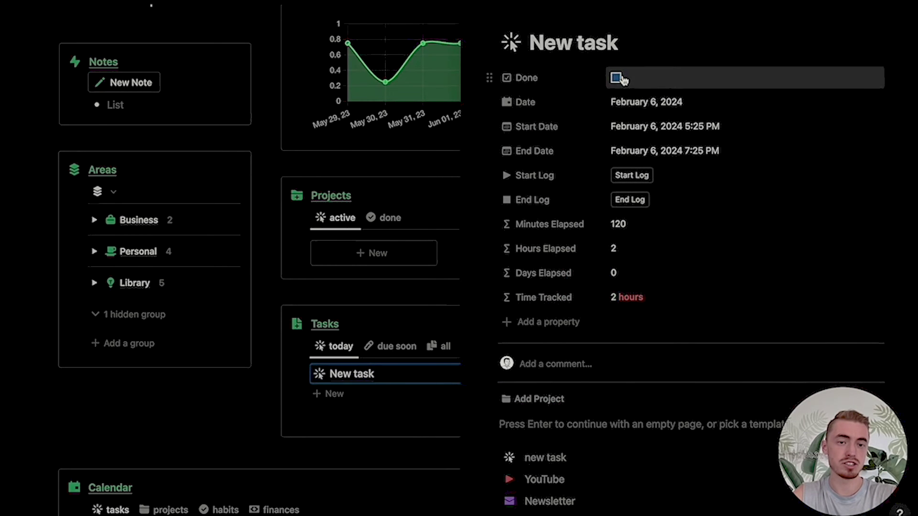
pyautogui.click(616, 78)
# Prefix the Completed Section's result with "✅ " + in the Time Tracked formula, save it, and toggle Done off and on to test
pyautogui.click(631, 297)
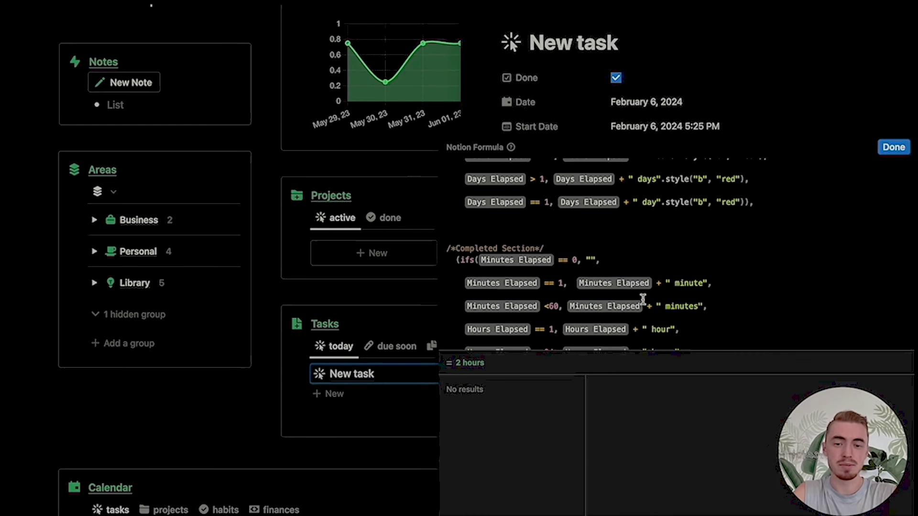
pyautogui.click(444, 260)
pyautogui.write('"')
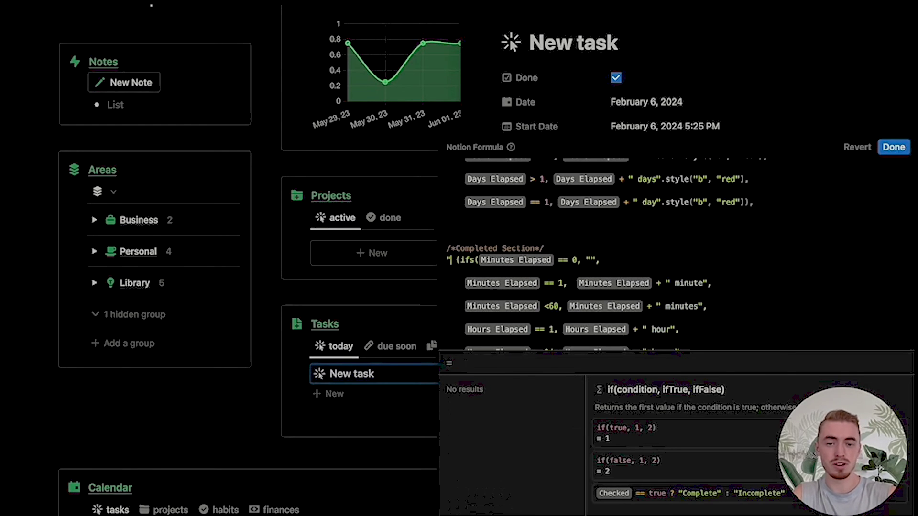
pyautogui.press('ctrl+super+space')
pyautogui.click(389, 326)
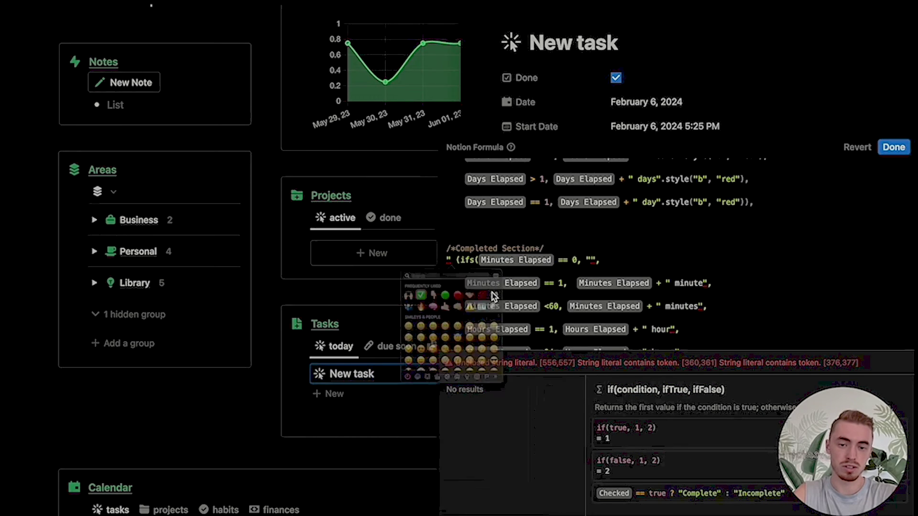
pyautogui.write('" ')
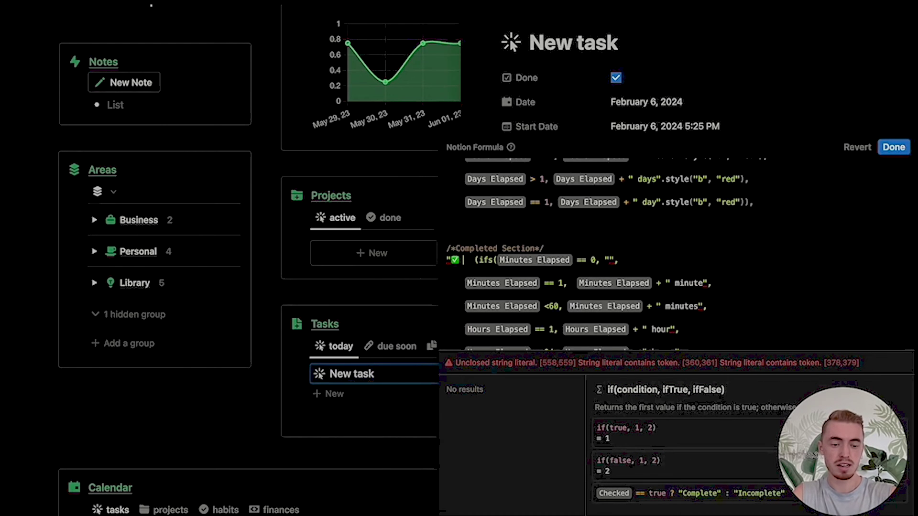
pyautogui.write('+')
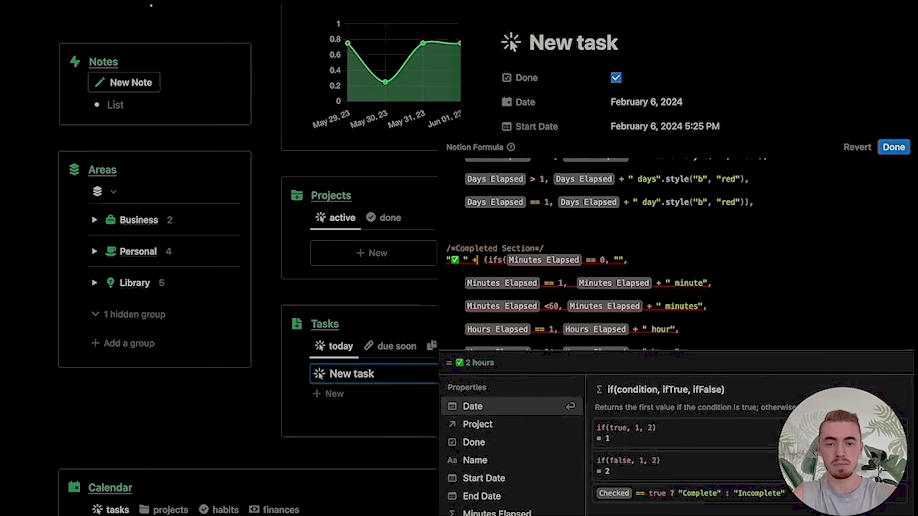
pyautogui.click(894, 147)
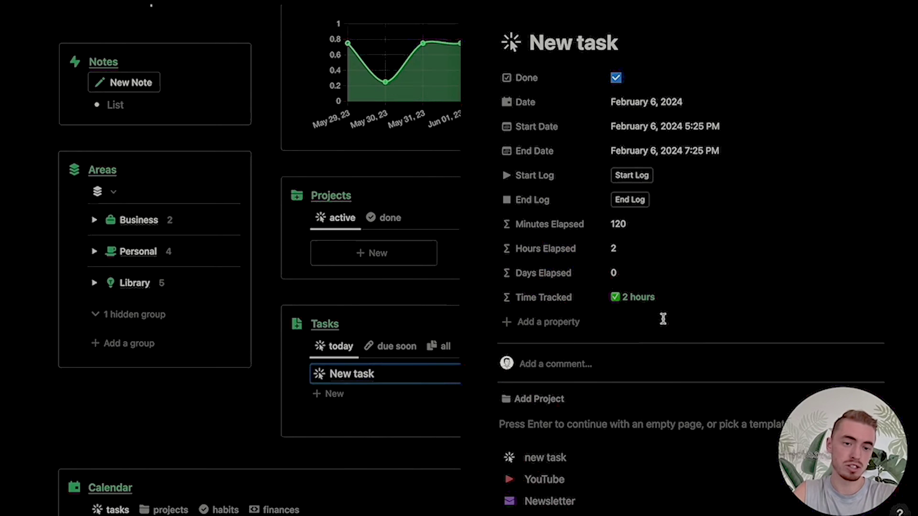
pyautogui.click(616, 77)
pyautogui.click(618, 76)
# Set the Minutes Elapsed, Hours Elapsed and Days Elapsed properties to Always hide, and collapse the hidden properties
pyautogui.click(543, 223)
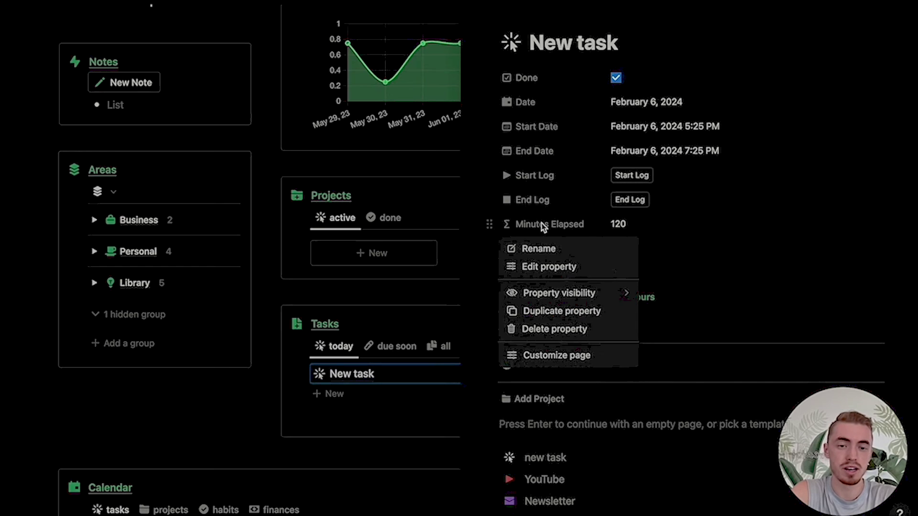
pyautogui.moveTo(614, 297)
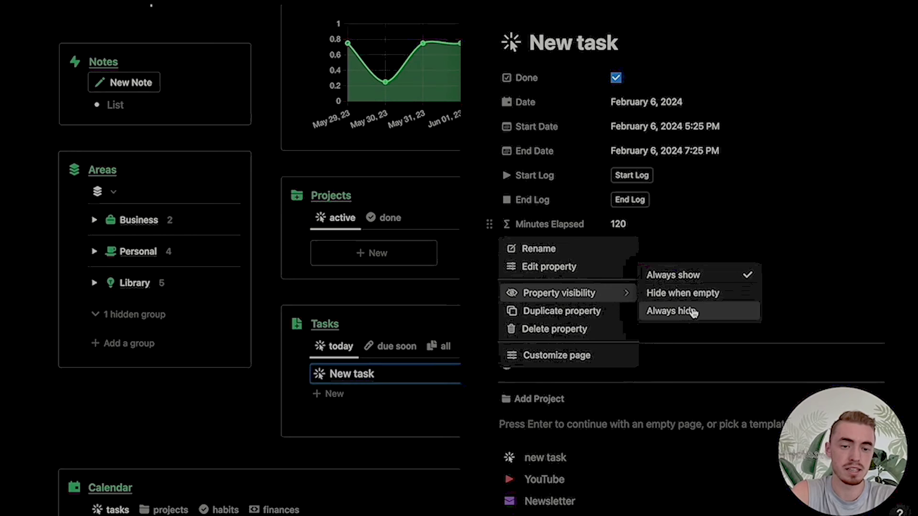
pyautogui.click(674, 311)
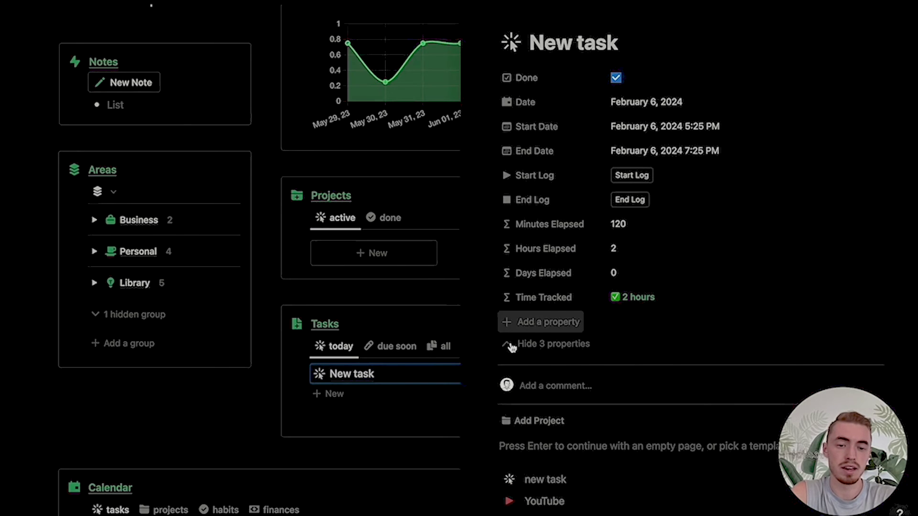
pyautogui.click(563, 344)
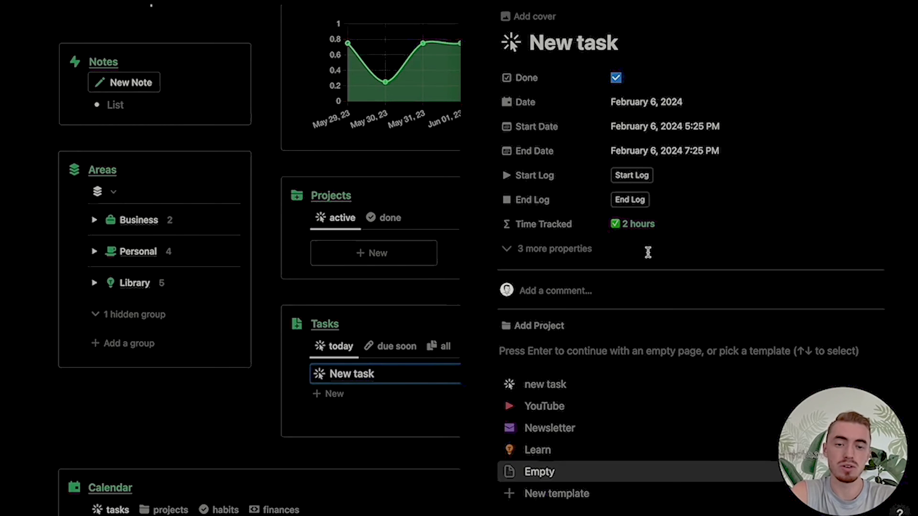
# Reorder the New task page's properties to Time Tracked, Done, Start Log, End Log, Date, Start Date, End Date, and close the page
pyautogui.moveTo(599, 228); pyautogui.dragTo(598, 78)
pyautogui.moveTo(584, 134); pyautogui.dragTo(580, 228)
pyautogui.moveTo(561, 134); pyautogui.dragTo(561, 201)
pyautogui.click(471, 220)
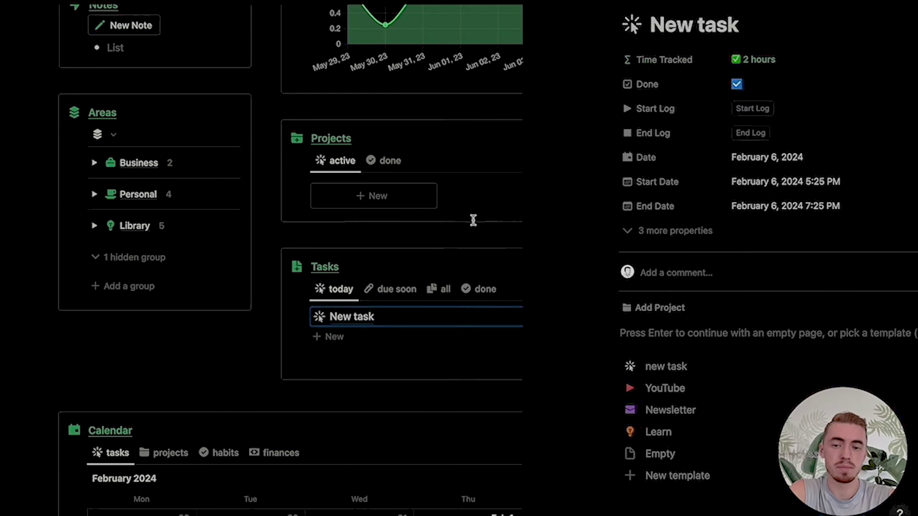
# Show the Time Tracked, Start Log and End Log properties in the Tasks database's today view
pyautogui.scroll(-3, 473, 229)
pyautogui.click(791, 133)
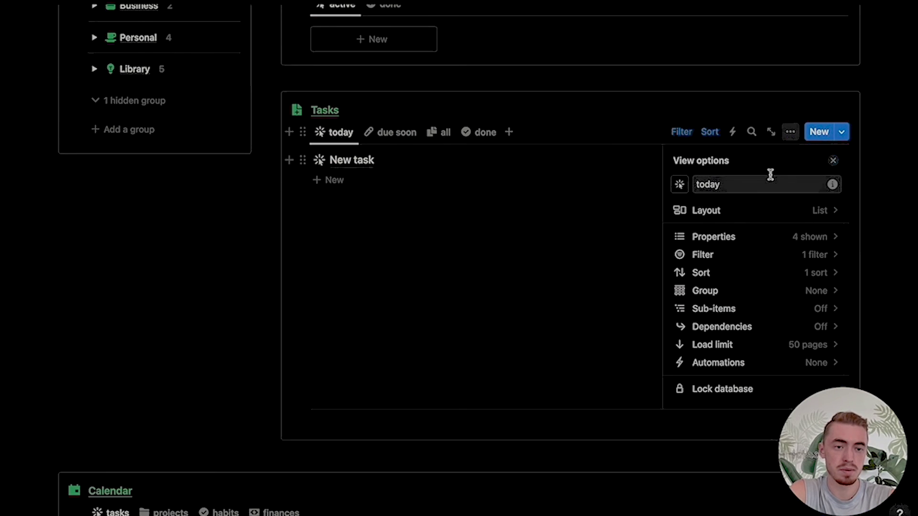
pyautogui.click(725, 237)
pyautogui.scroll(-3, 784, 282)
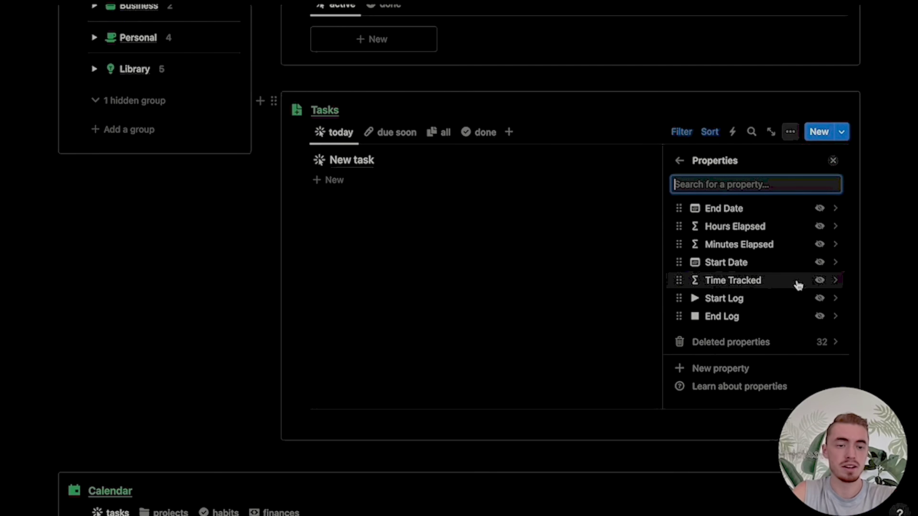
pyautogui.click(818, 282)
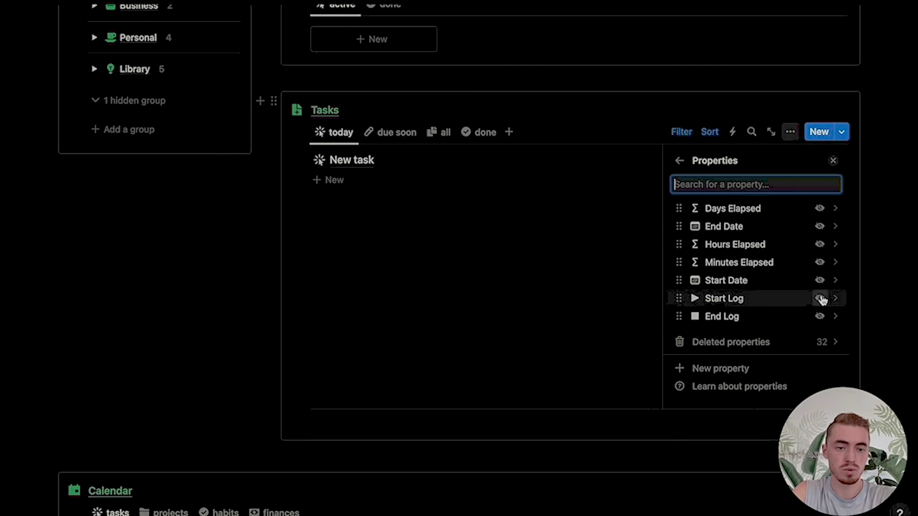
pyautogui.click(821, 299)
pyautogui.click(819, 317)
# Move Done to the end and Time Tracked directly after Name in the today view, and log an end time for New task
pyautogui.moveTo(747, 285); pyautogui.dragTo(753, 318)
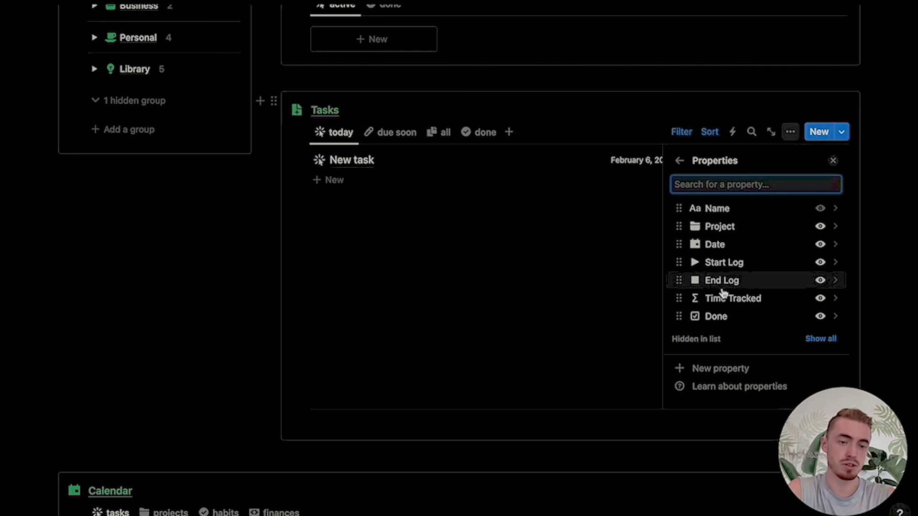
pyautogui.moveTo(722, 297); pyautogui.dragTo(729, 243)
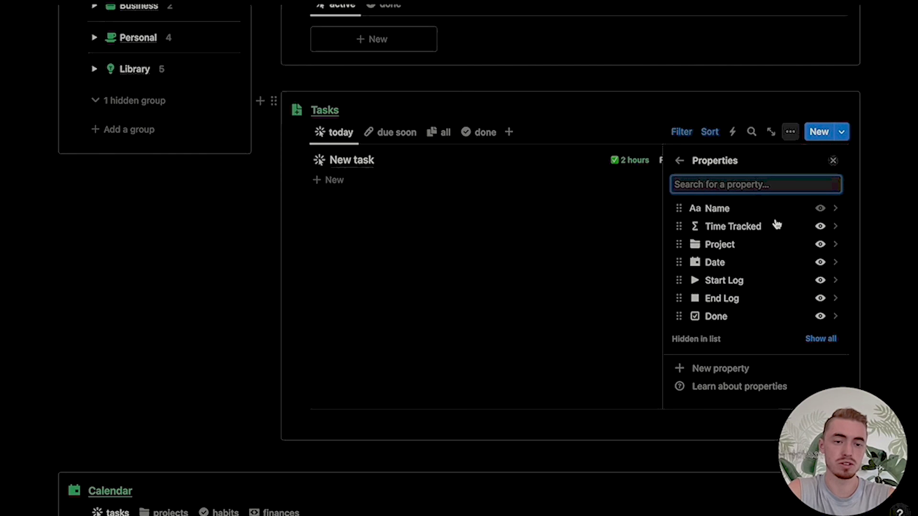
pyautogui.click(833, 162)
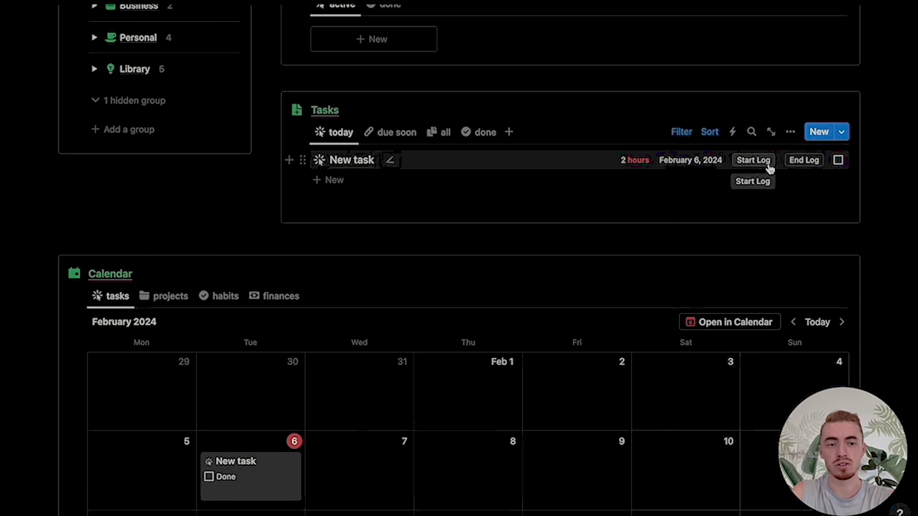
pyautogui.click(804, 160)
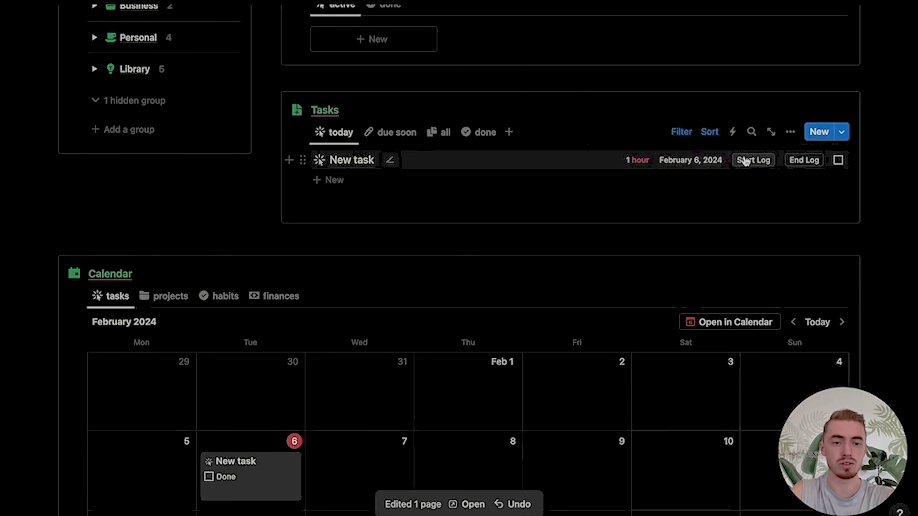
# Show Start Log, End Log and Time Tracked below Done in the Calendar's tasks view, and log an end time from the New task card
pyautogui.scroll(-1, 833, 153)
pyautogui.scroll(-4, 778, 214)
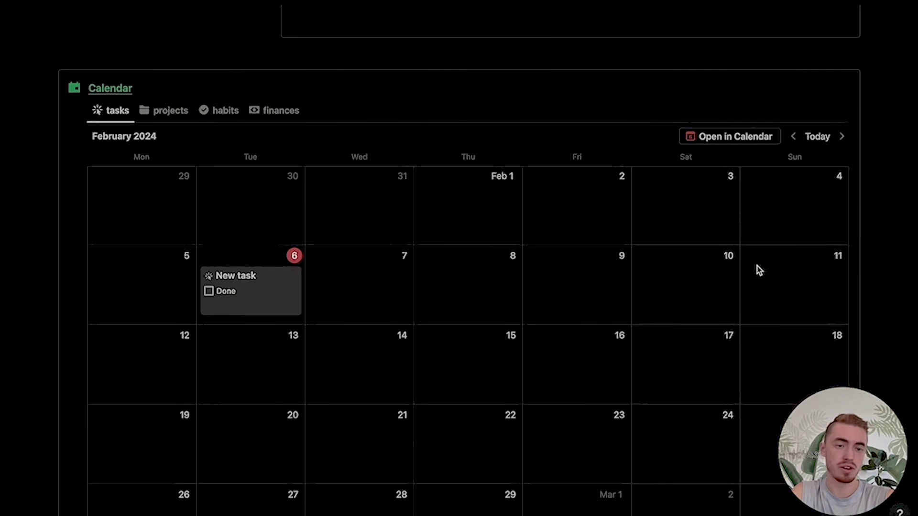
pyautogui.click(790, 110)
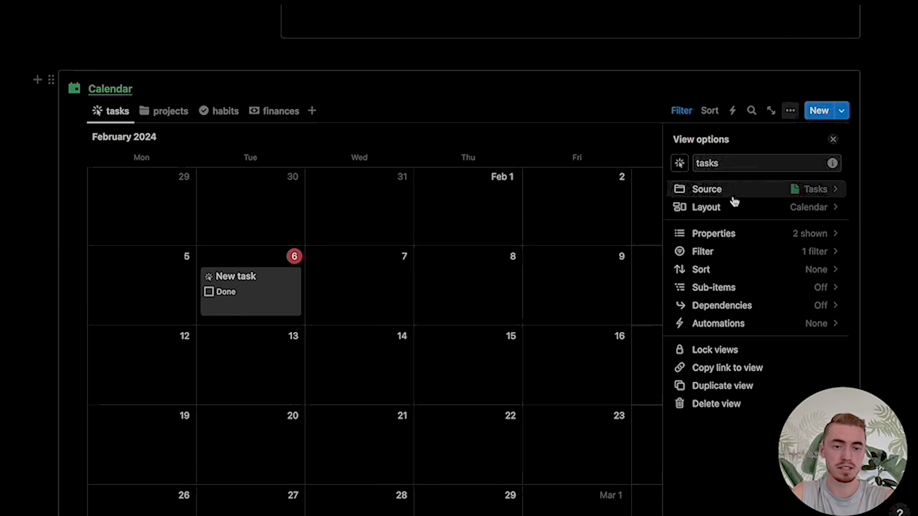
pyautogui.click(714, 235)
pyautogui.moveTo(715, 325); pyautogui.dragTo(715, 247)
pyautogui.moveTo(721, 398); pyautogui.dragTo(721, 246)
pyautogui.moveTo(721, 417); pyautogui.dragTo(723, 287)
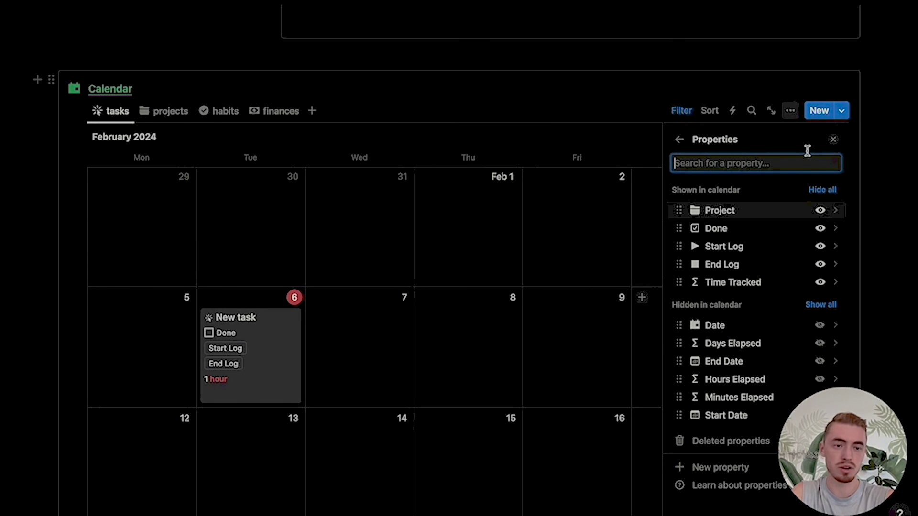
pyautogui.click(833, 141)
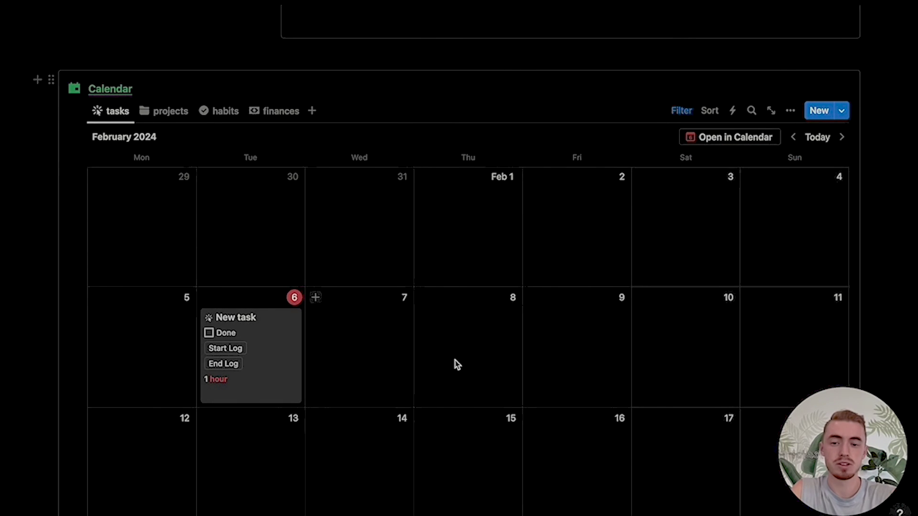
pyautogui.click(213, 364)
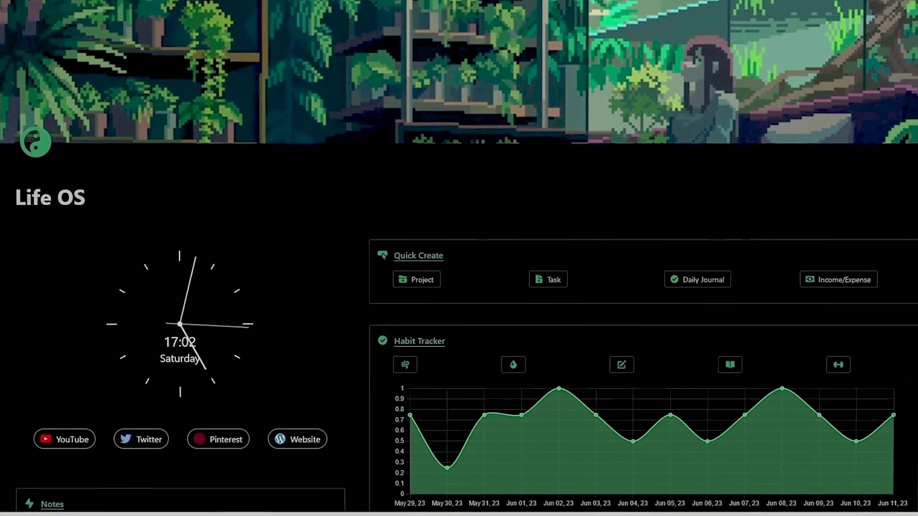
pyautogui.scroll(-6, 459, 258)
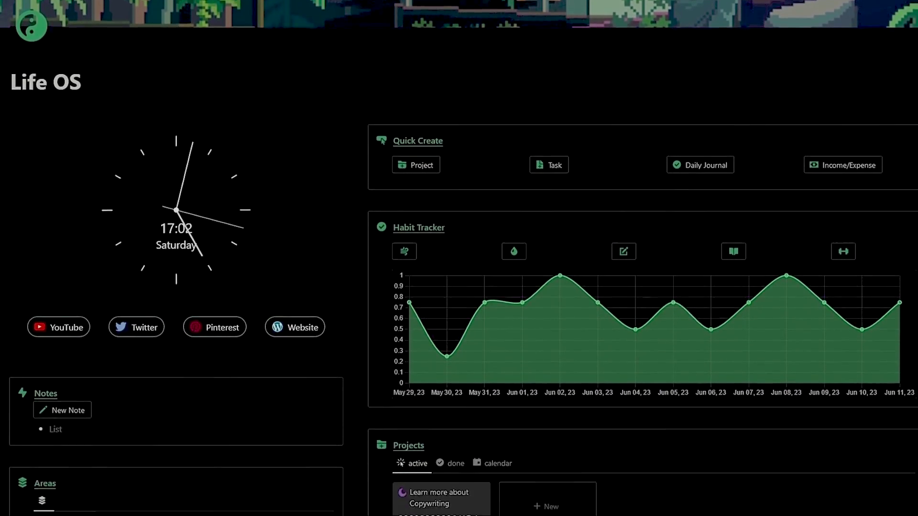
pyautogui.scroll(-12, 459, 258)
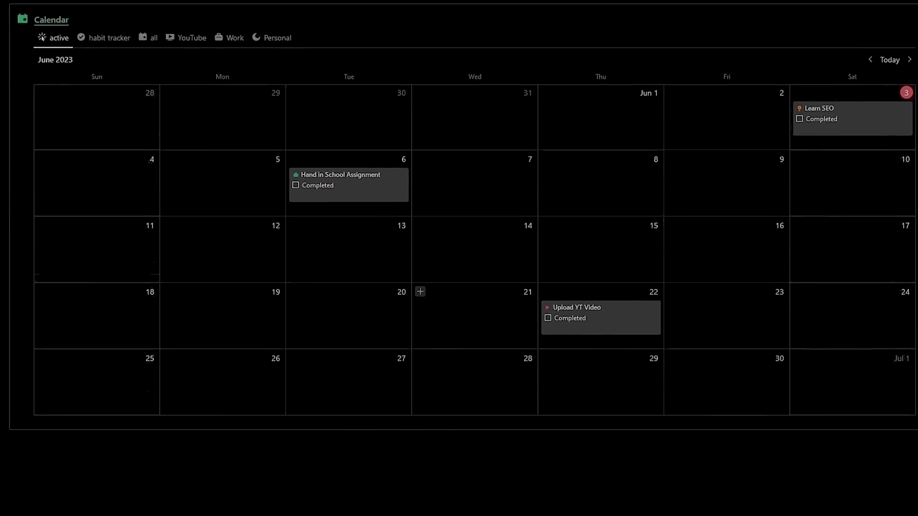